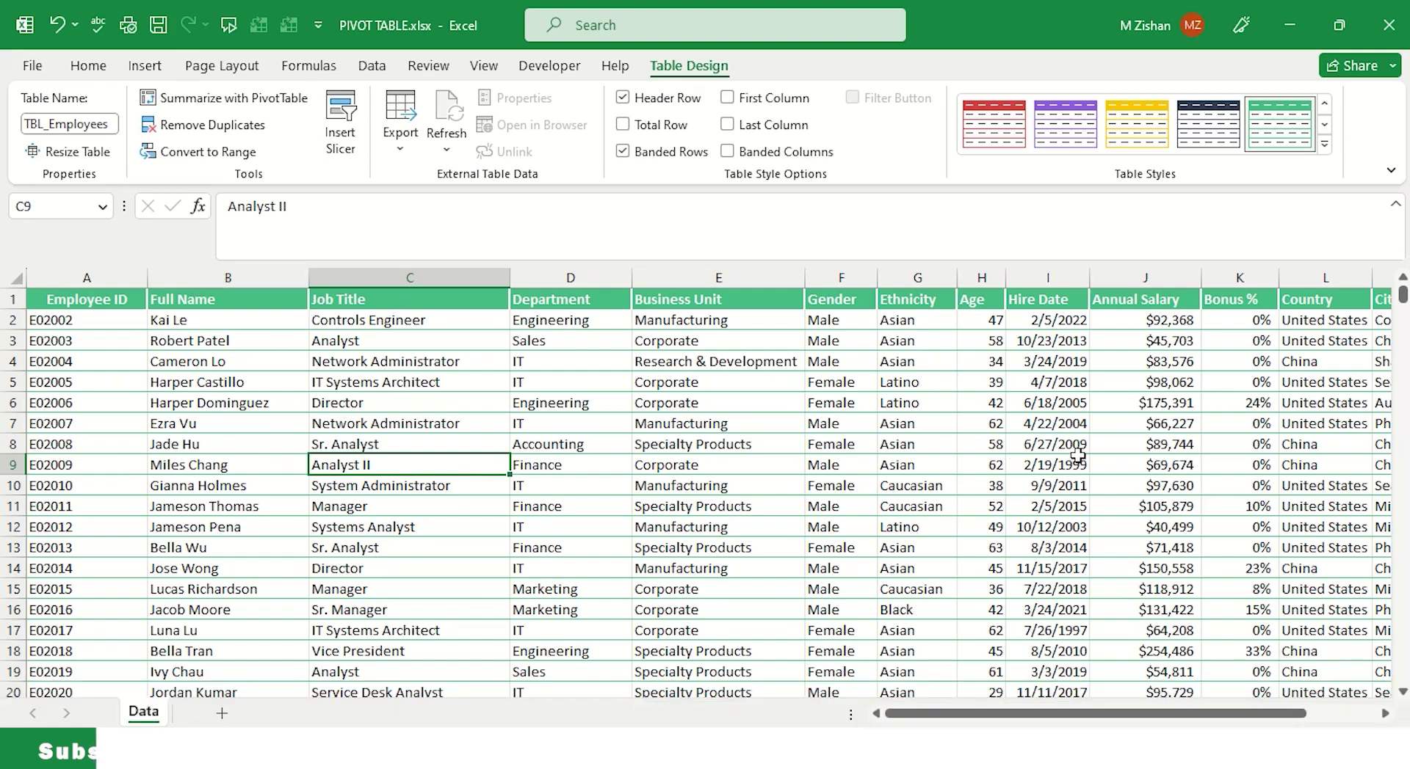
Look through the records of the employee table on the Data sheet and return to its header row.
scroll(491, 456, "down", 18)
scroll(491, 457, "down", 20)
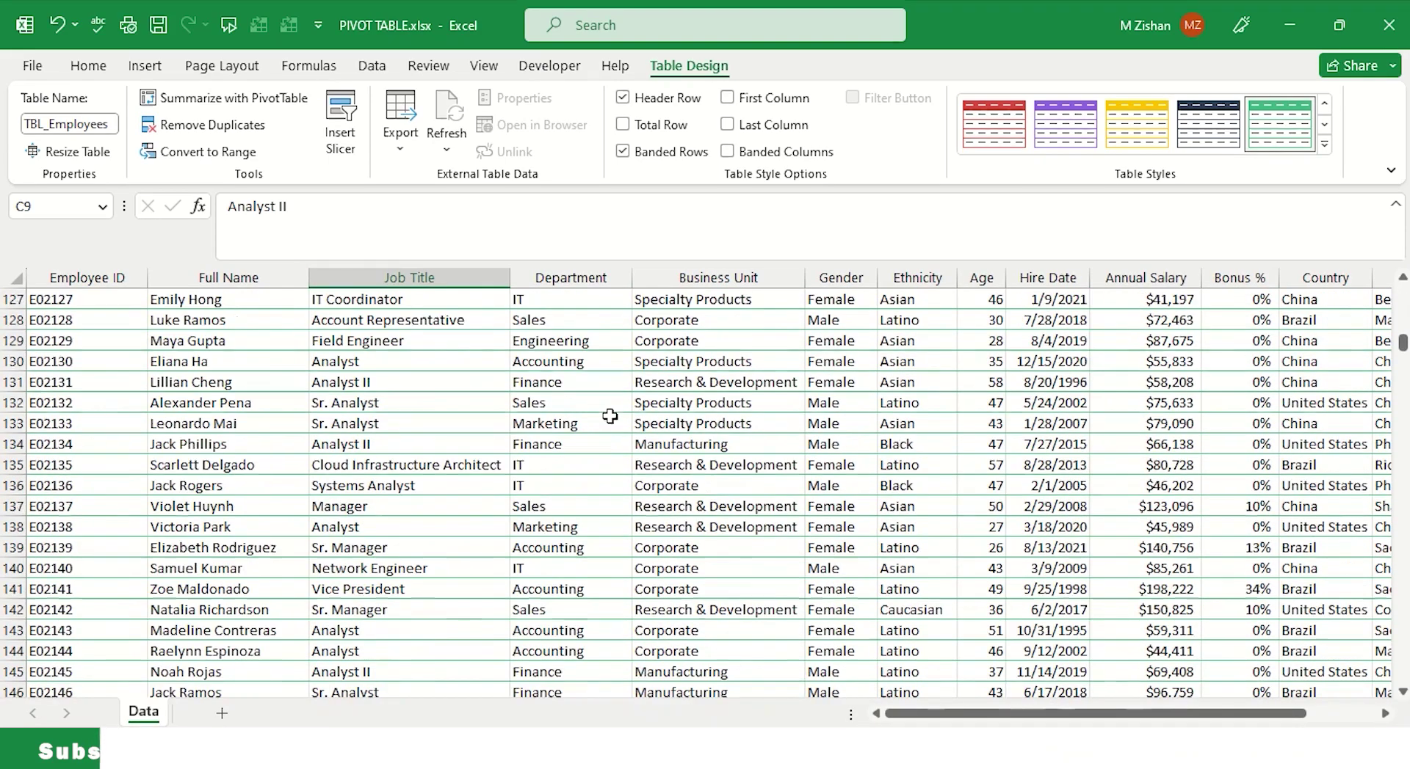
scroll(633, 413, "down", 20)
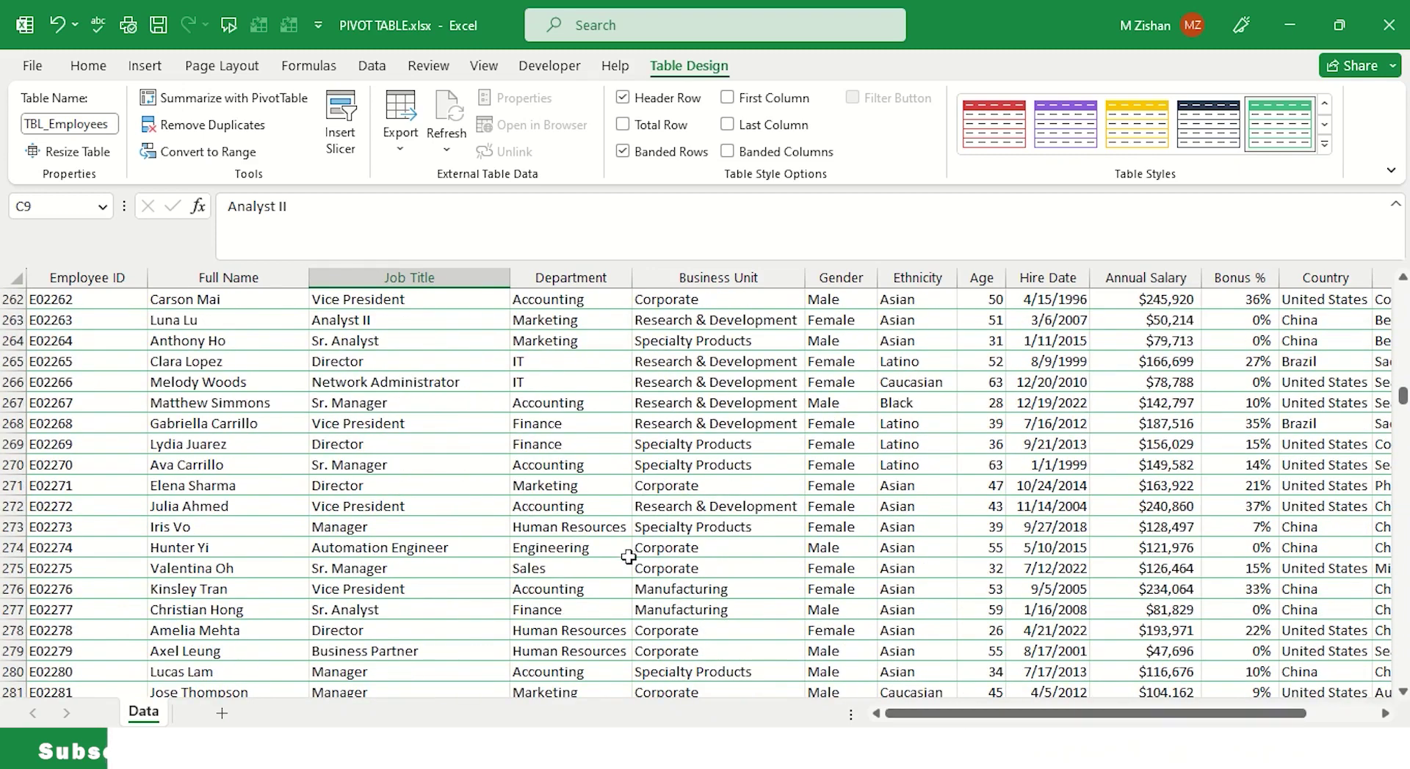
scroll(1017, 695, "down", 9)
left_click_drag(1028, 713, 1072, 713)
scroll(1240, 352, "up", 9)
scroll(1174, 367, "up", 16)
scroll(369, 451, "up", 2)
scroll(466, 477, "up", 20)
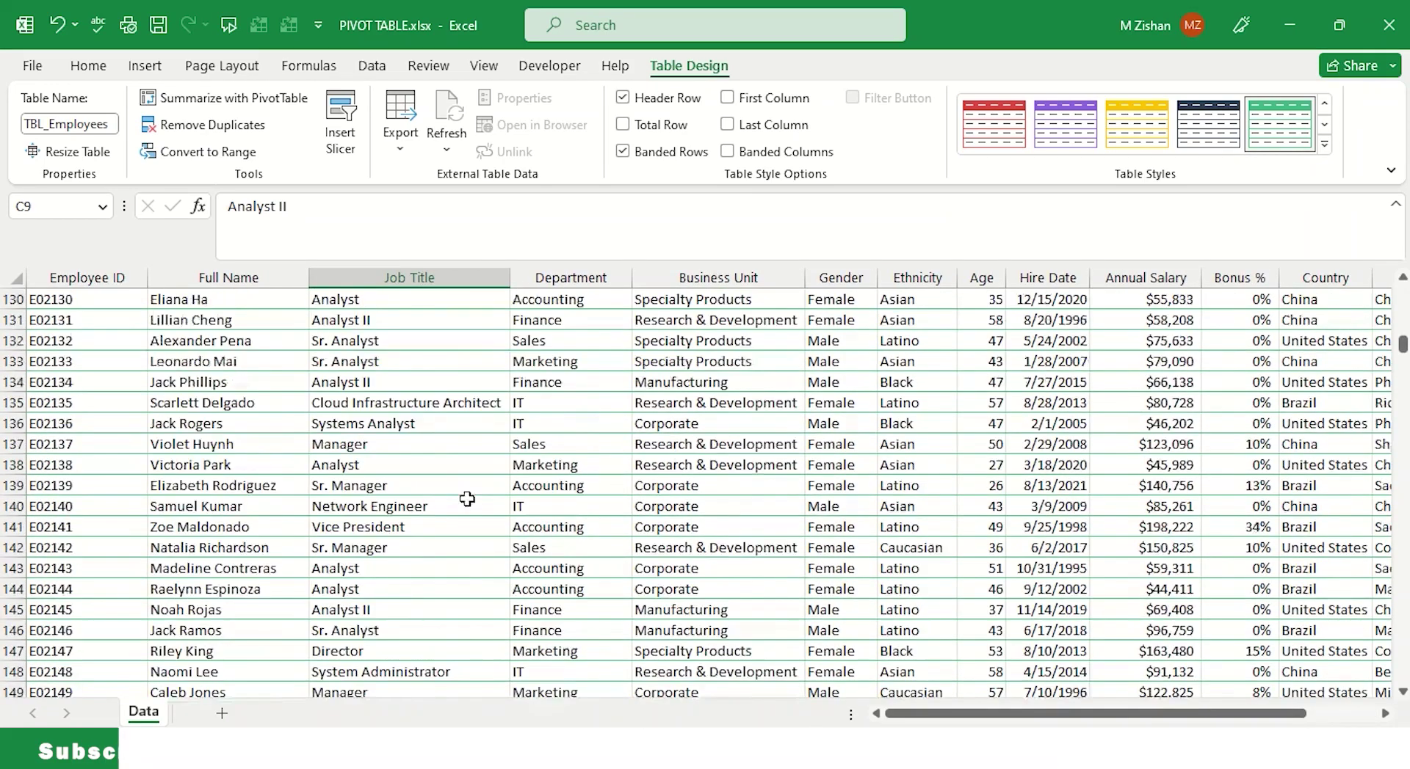
scroll(468, 496, "up", 17)
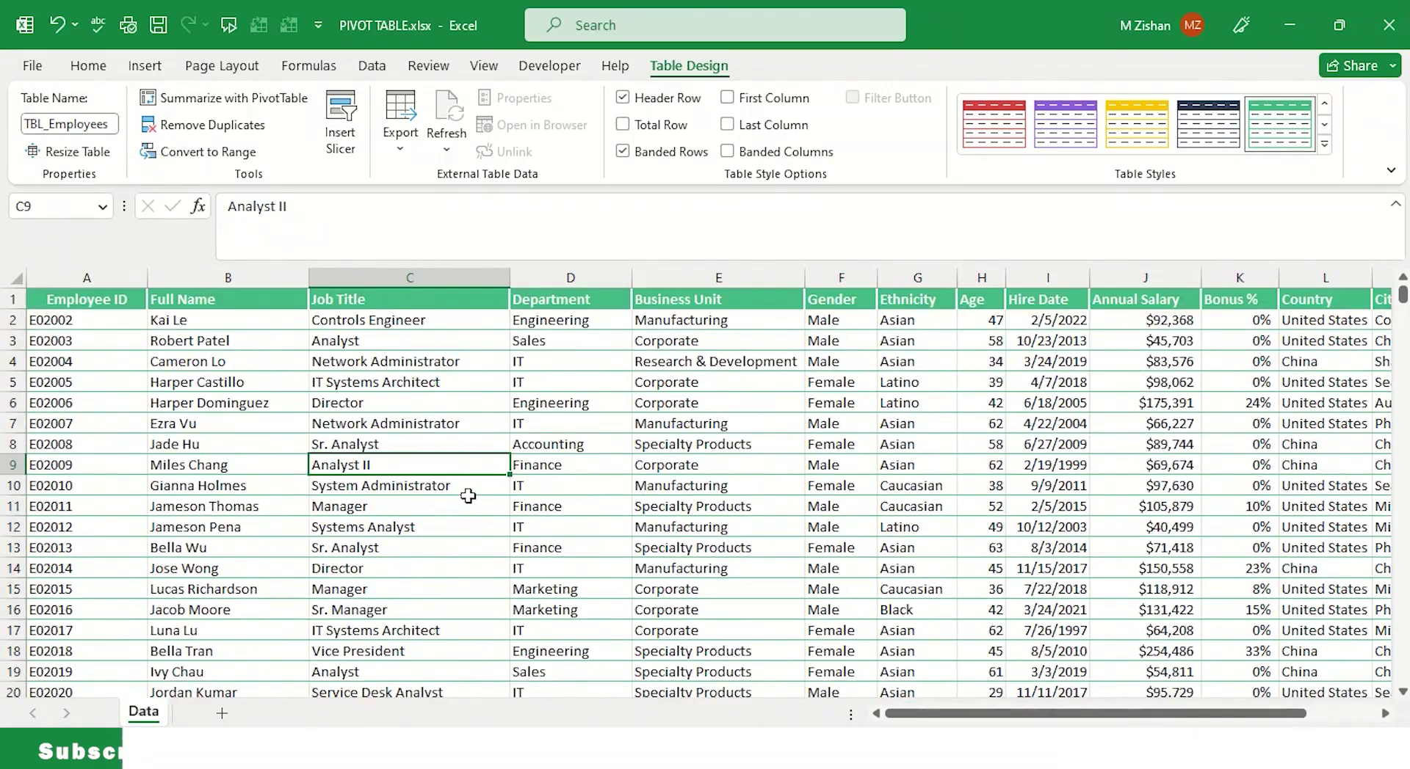
left_click(266, 447)
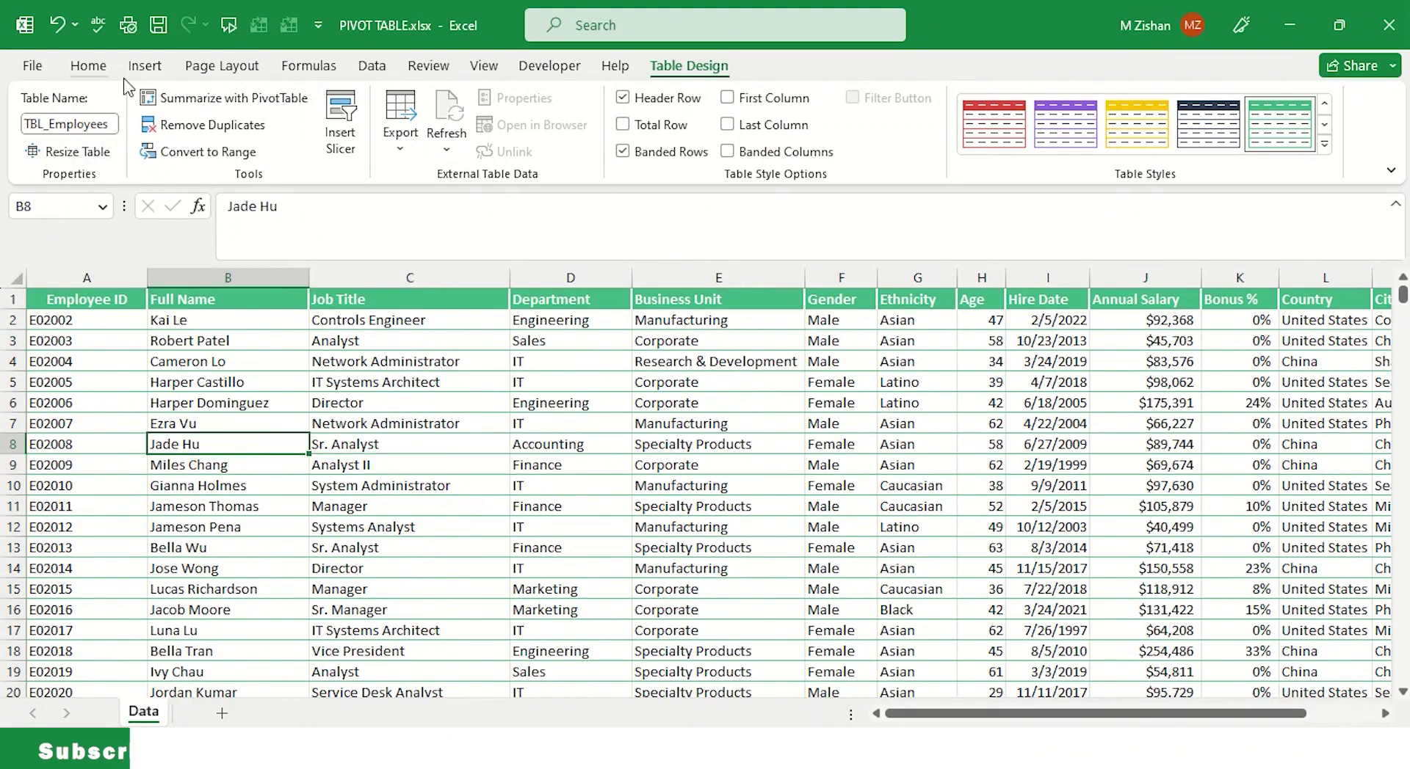
left_click(144, 66)
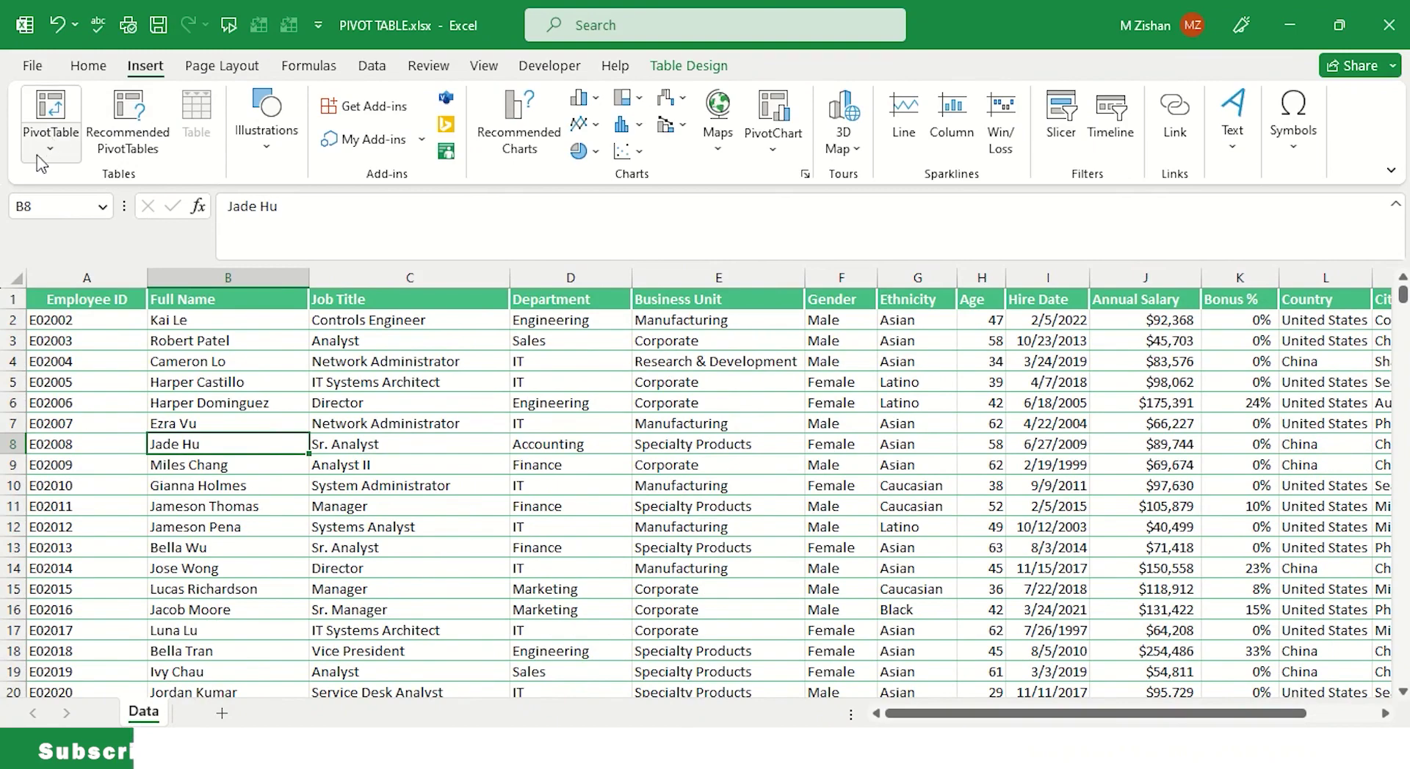
left_click(58, 112)
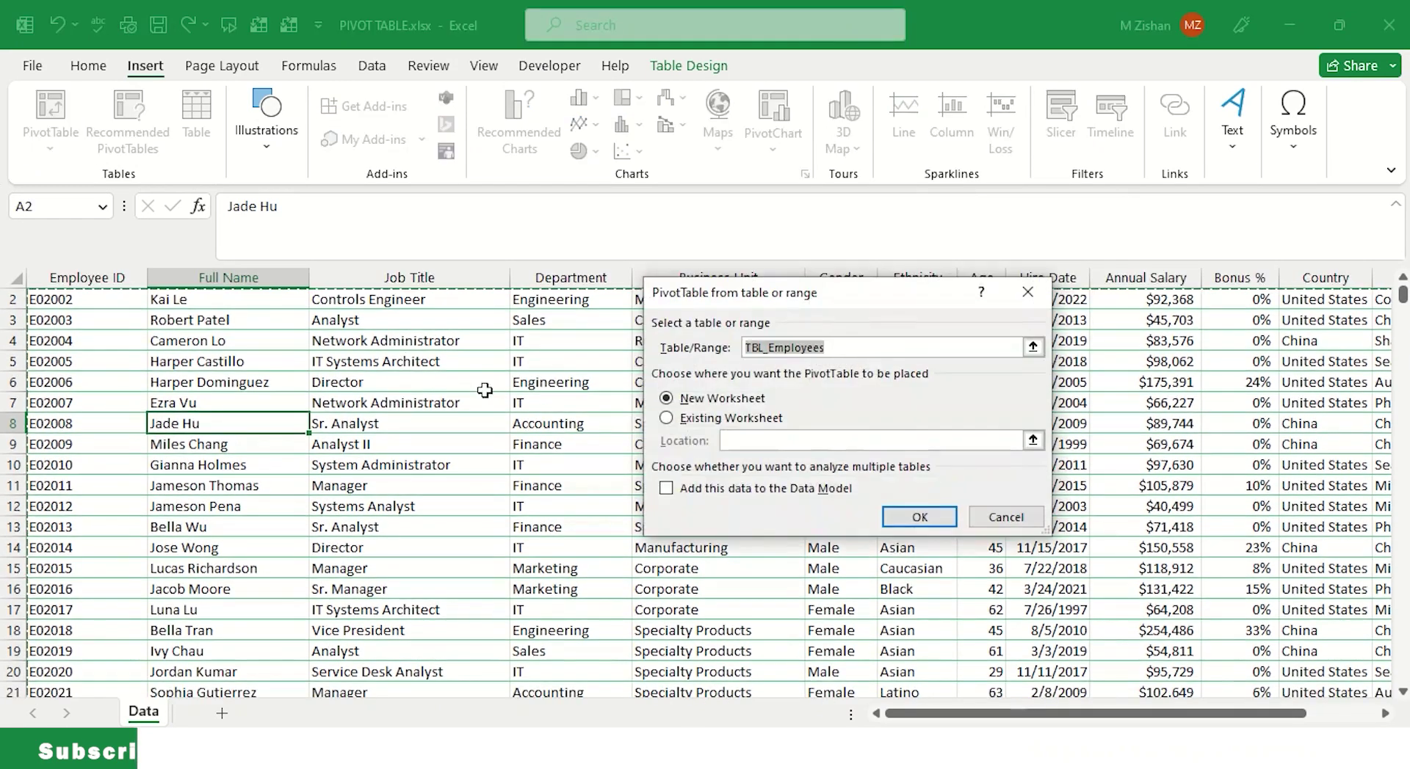
scroll(436, 390, "up", 1)
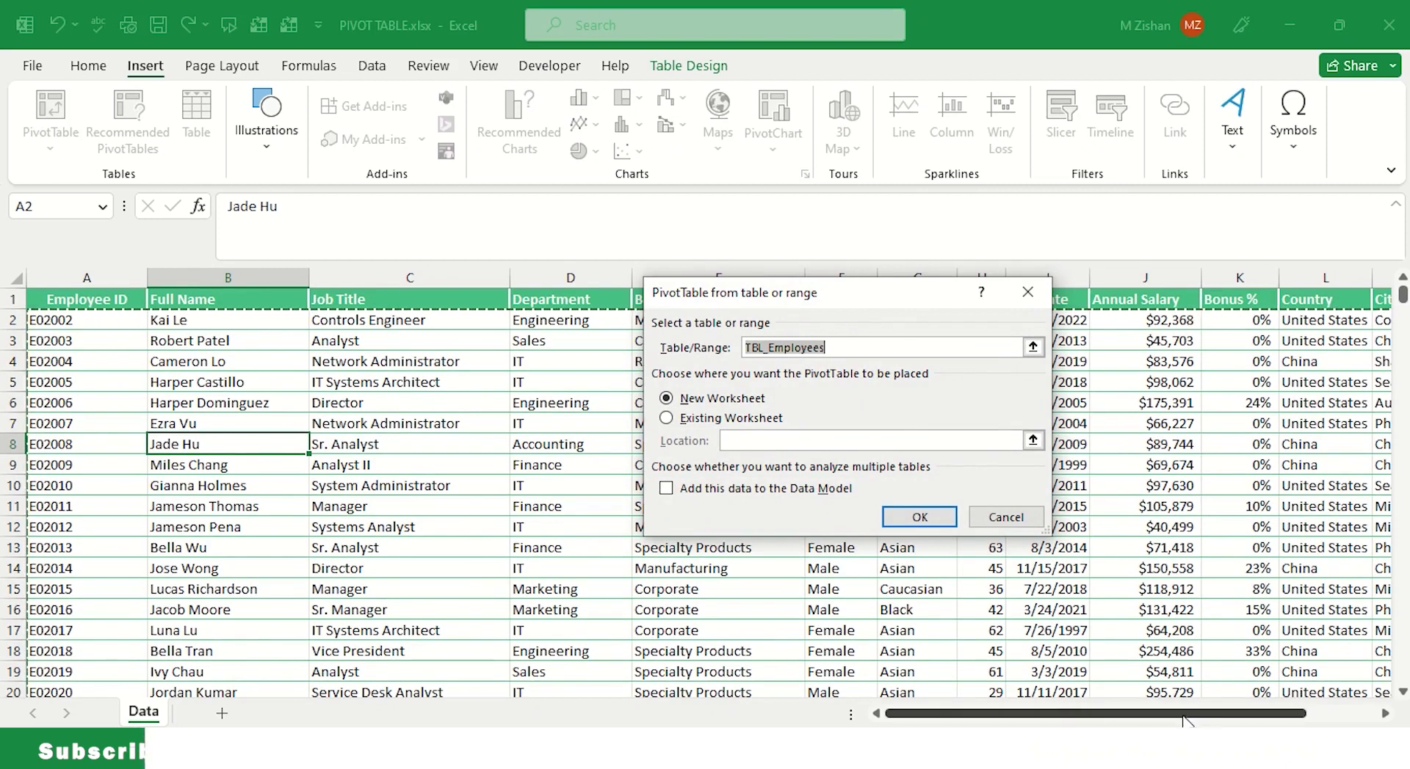
scroll(1280, 358, "right", 3)
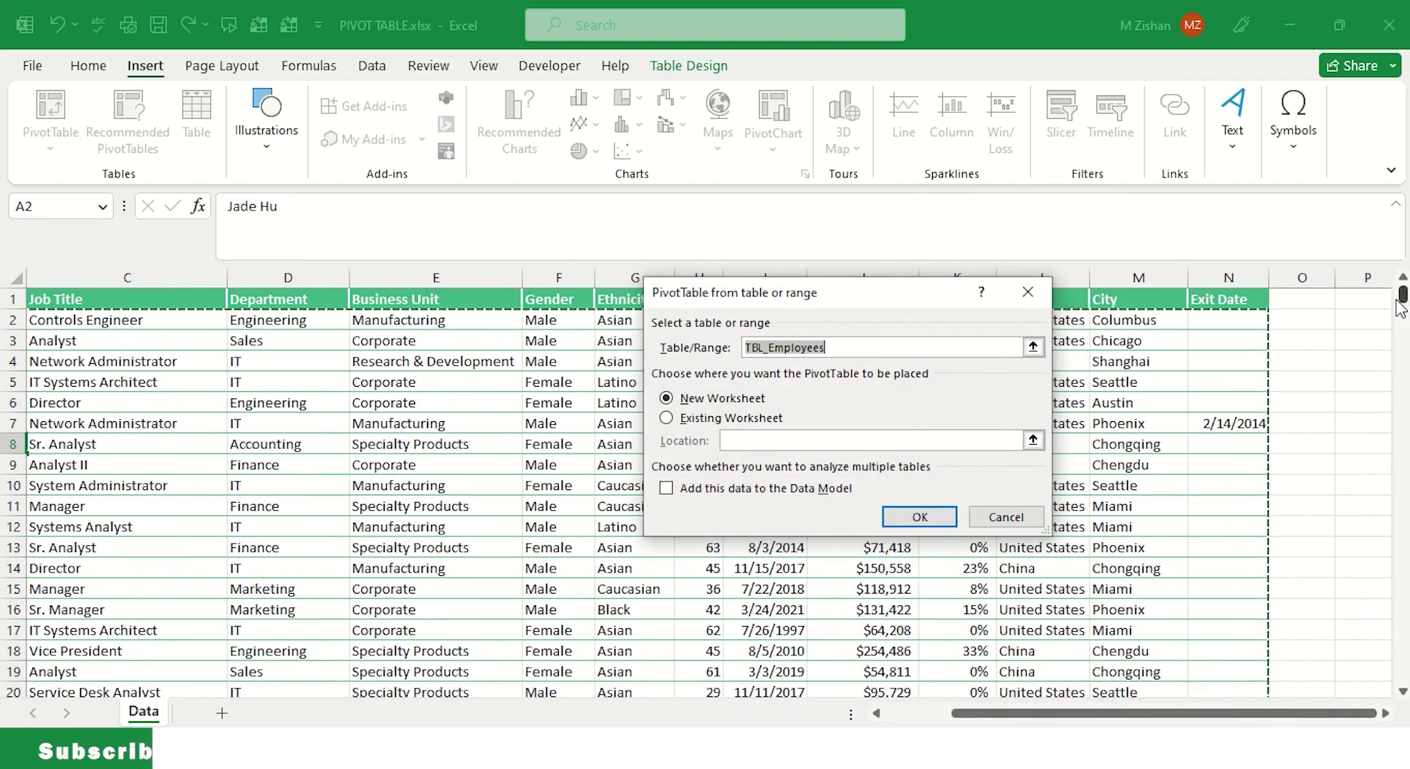
left_click_drag(1402, 293, 1398, 683)
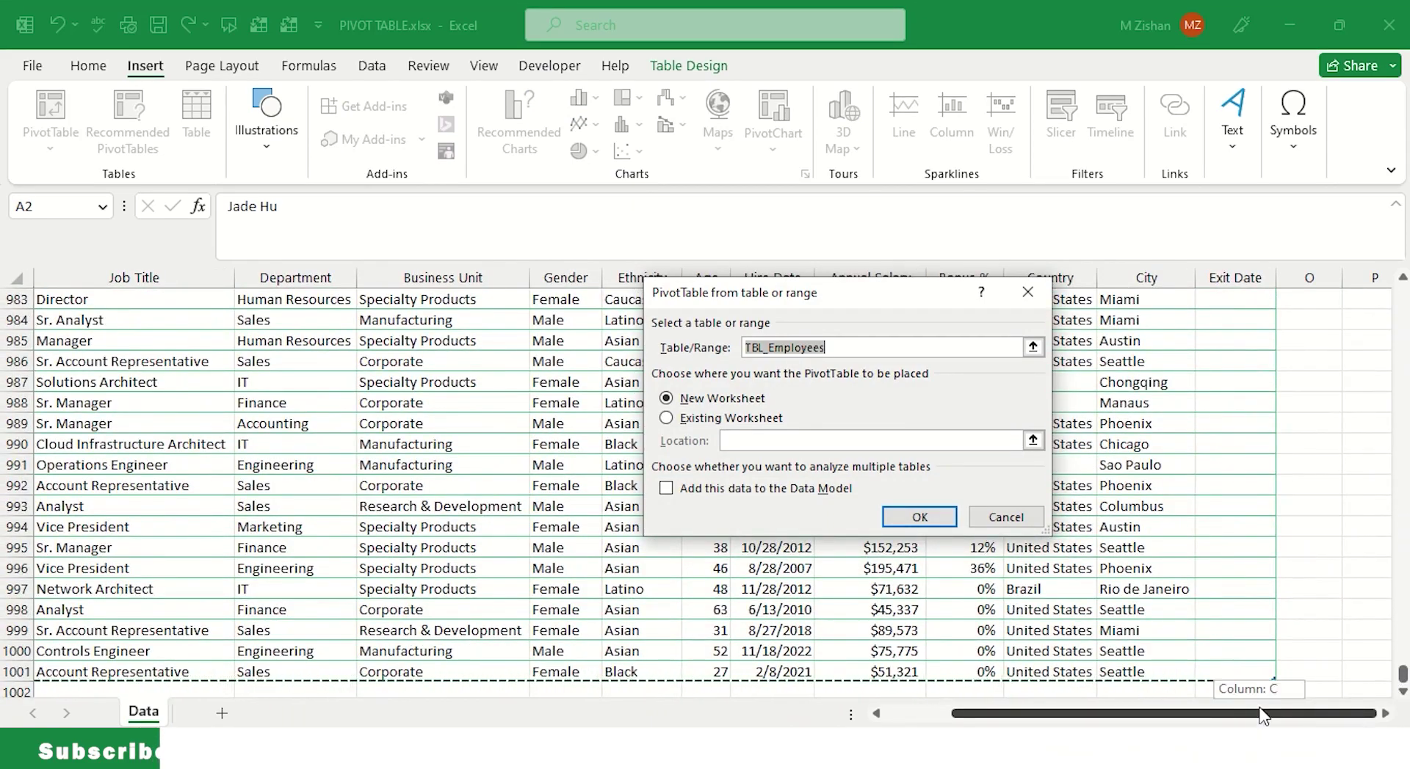
left_click_drag(1262, 716, 1091, 724)
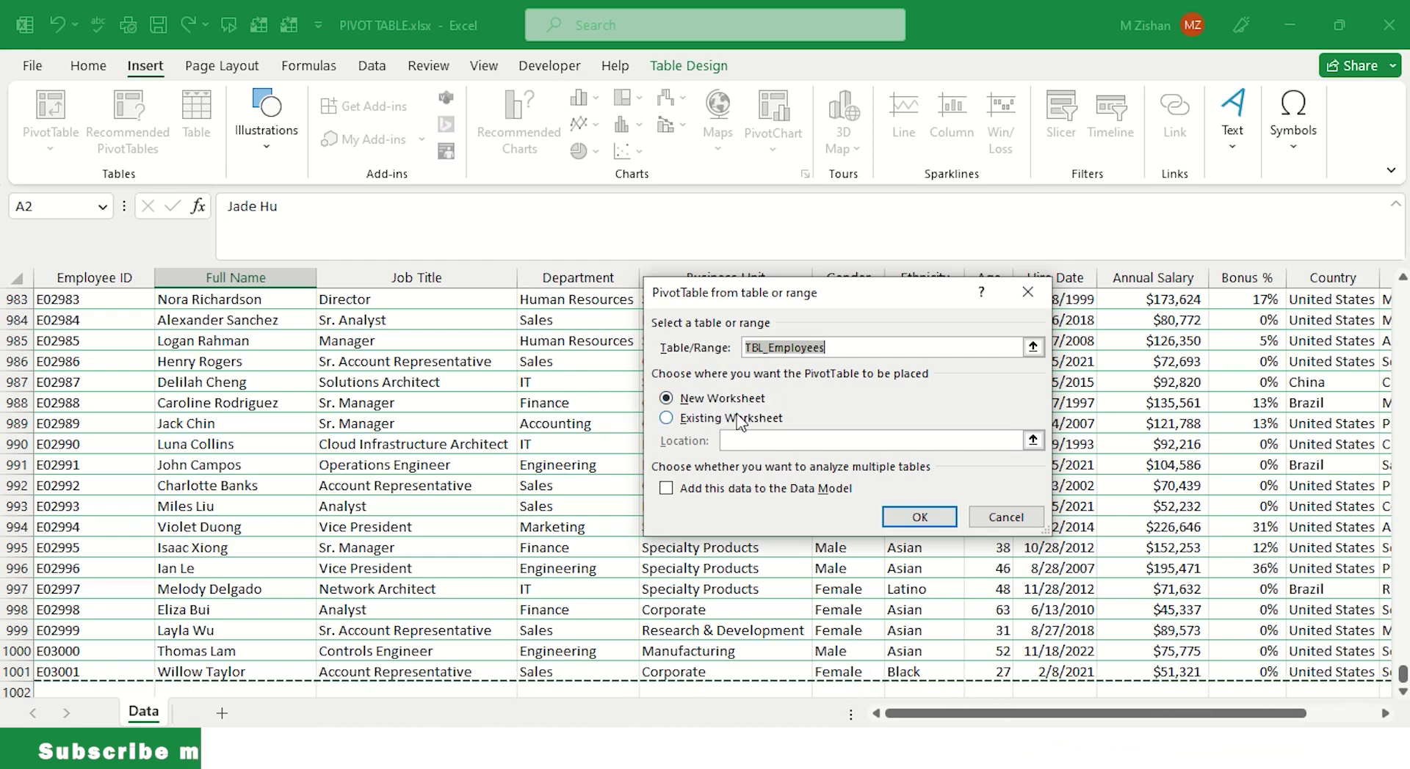
scroll(713, 435, "down", 5)
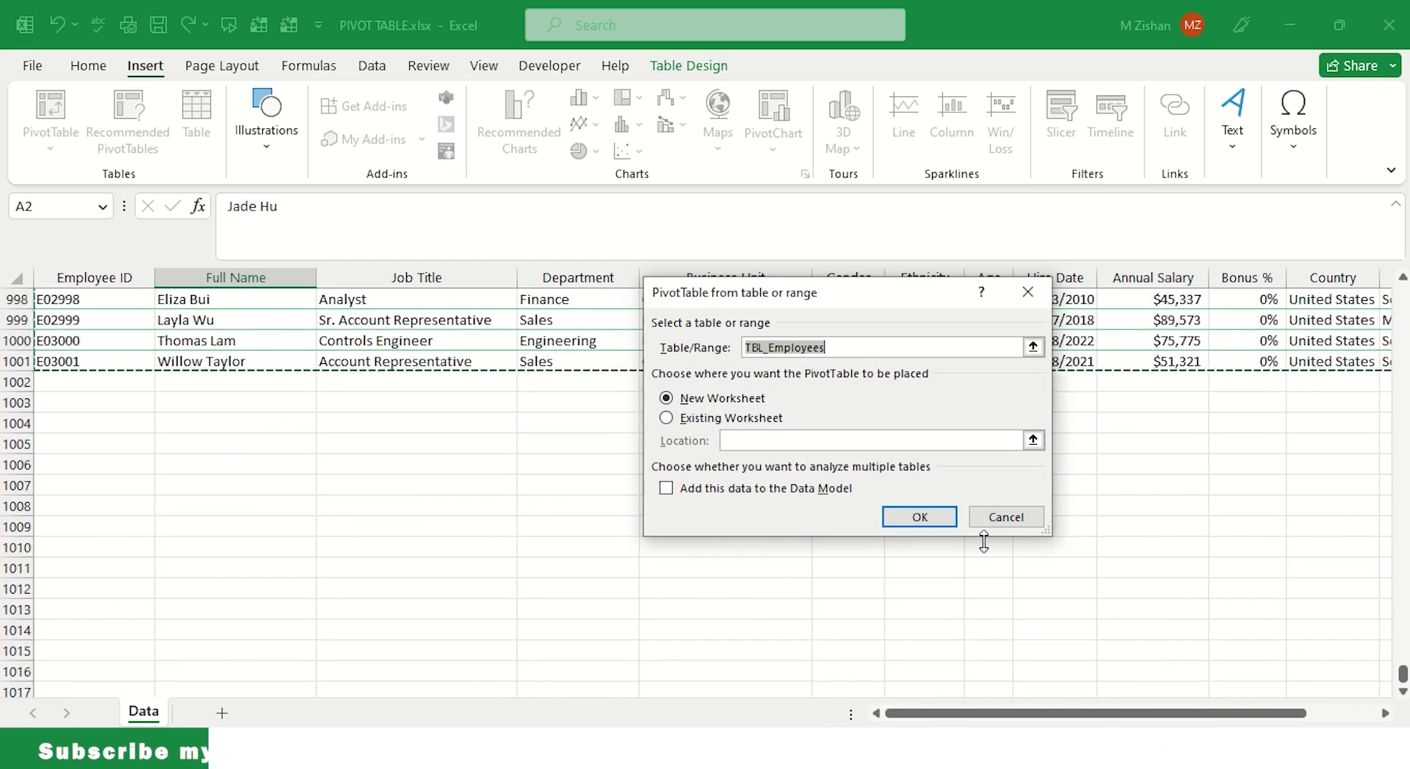
left_click(353, 597)
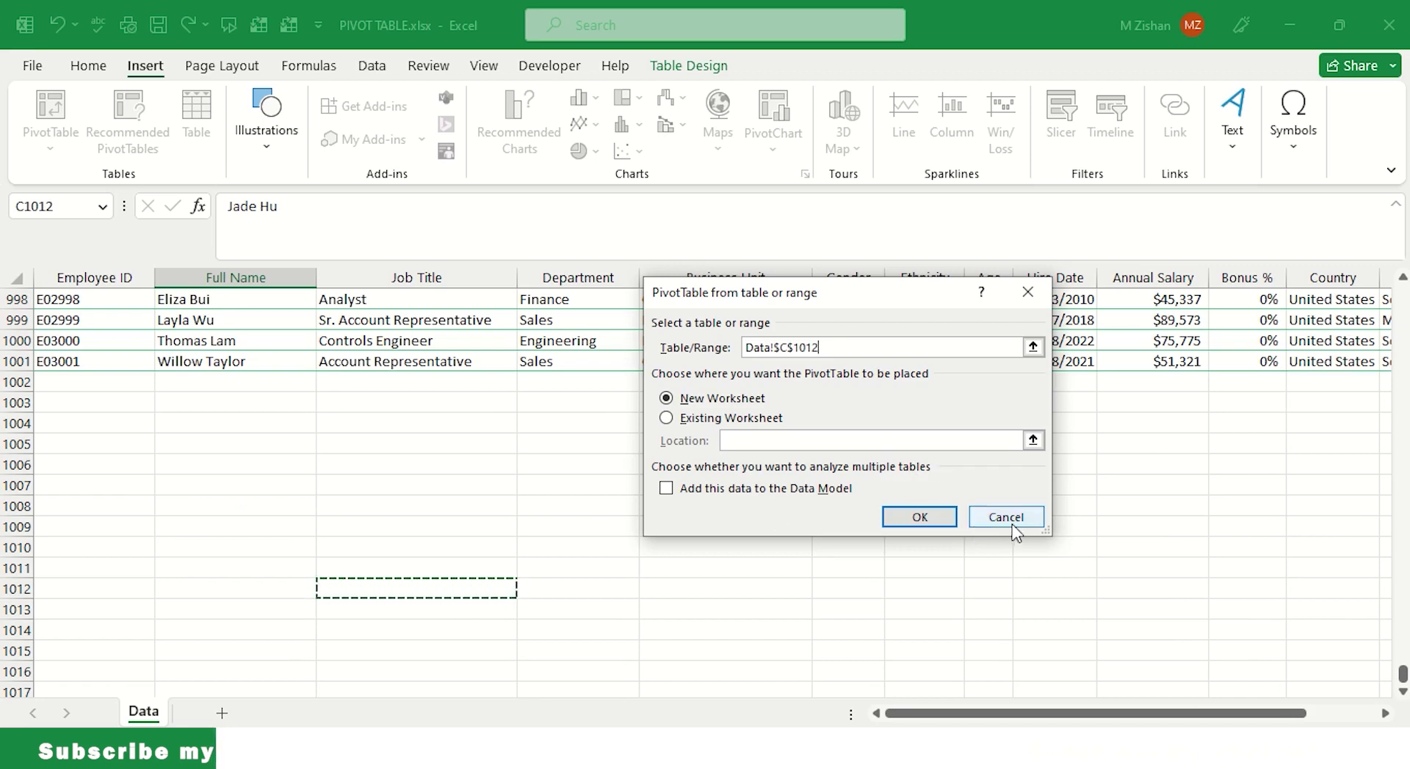
left_click(919, 511)
Insert a PivotTable on a new worksheet, using the TBL_Employees table as its source.
scroll(550, 400, "up", 20)
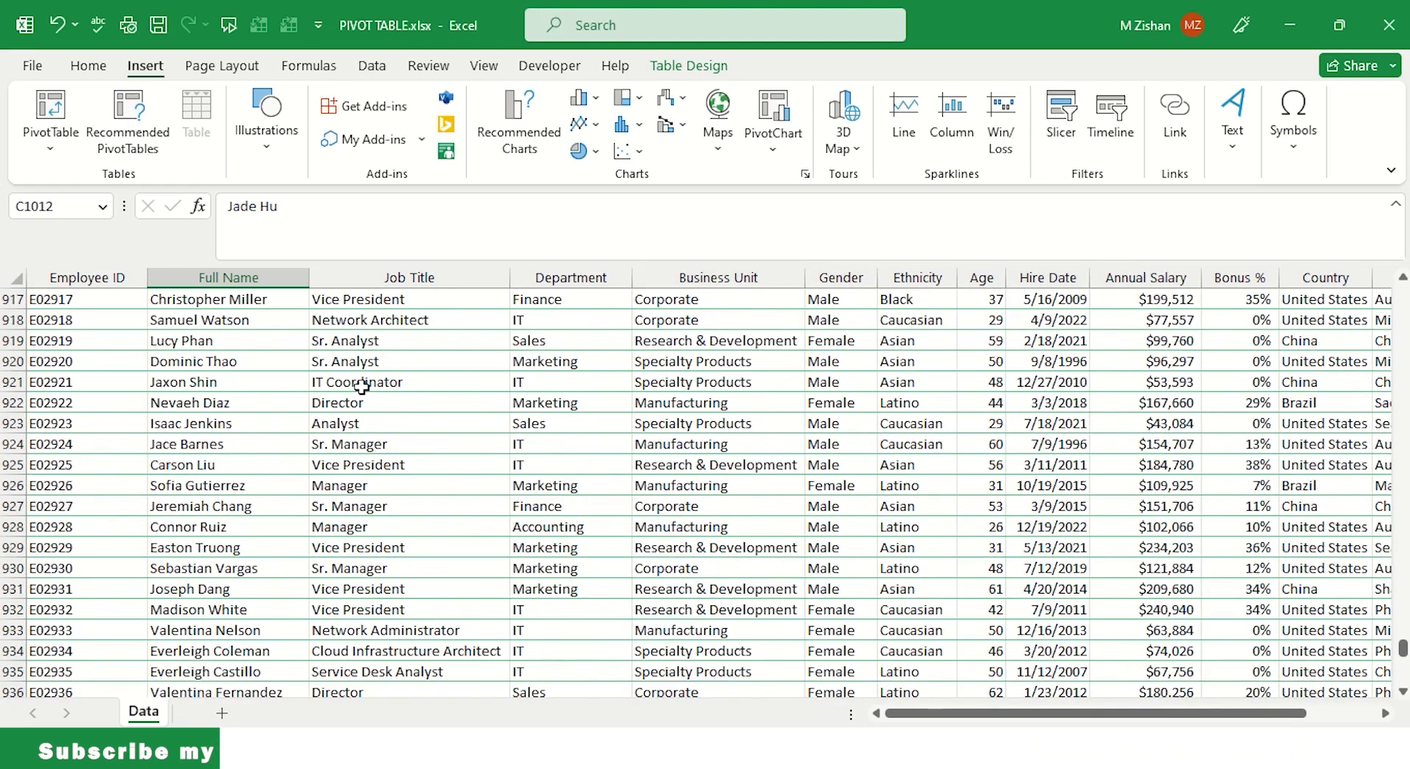
left_click(370, 383)
left_click(50, 111)
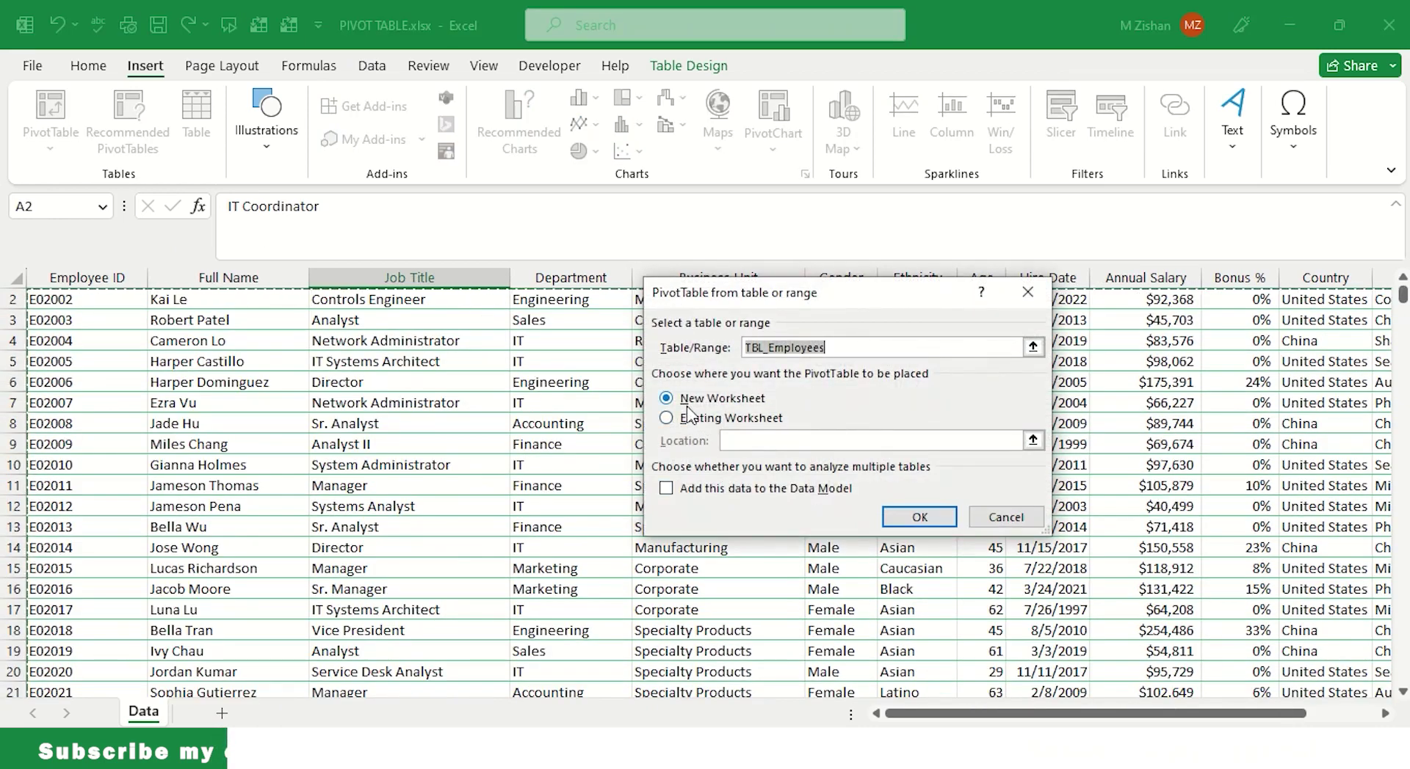
left_click(917, 516)
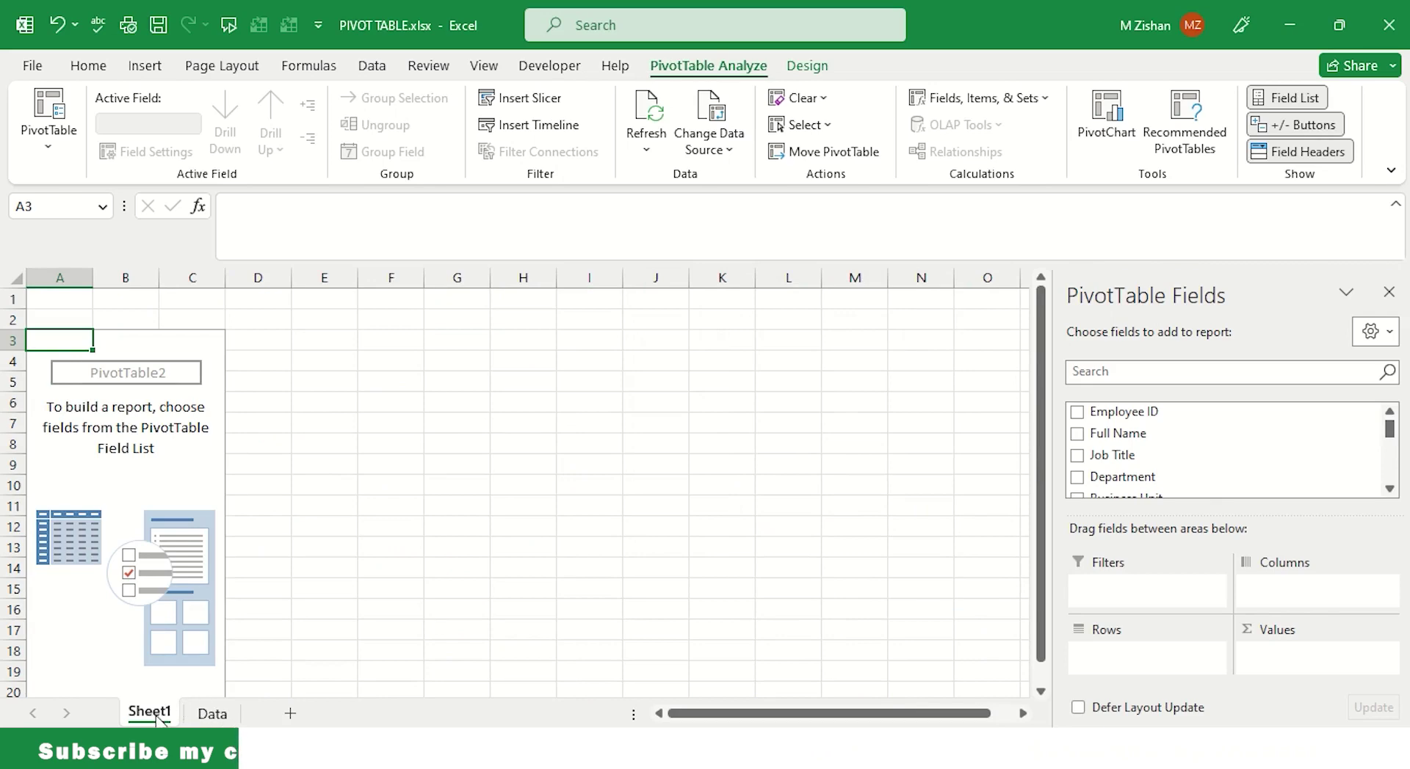
left_click(209, 720)
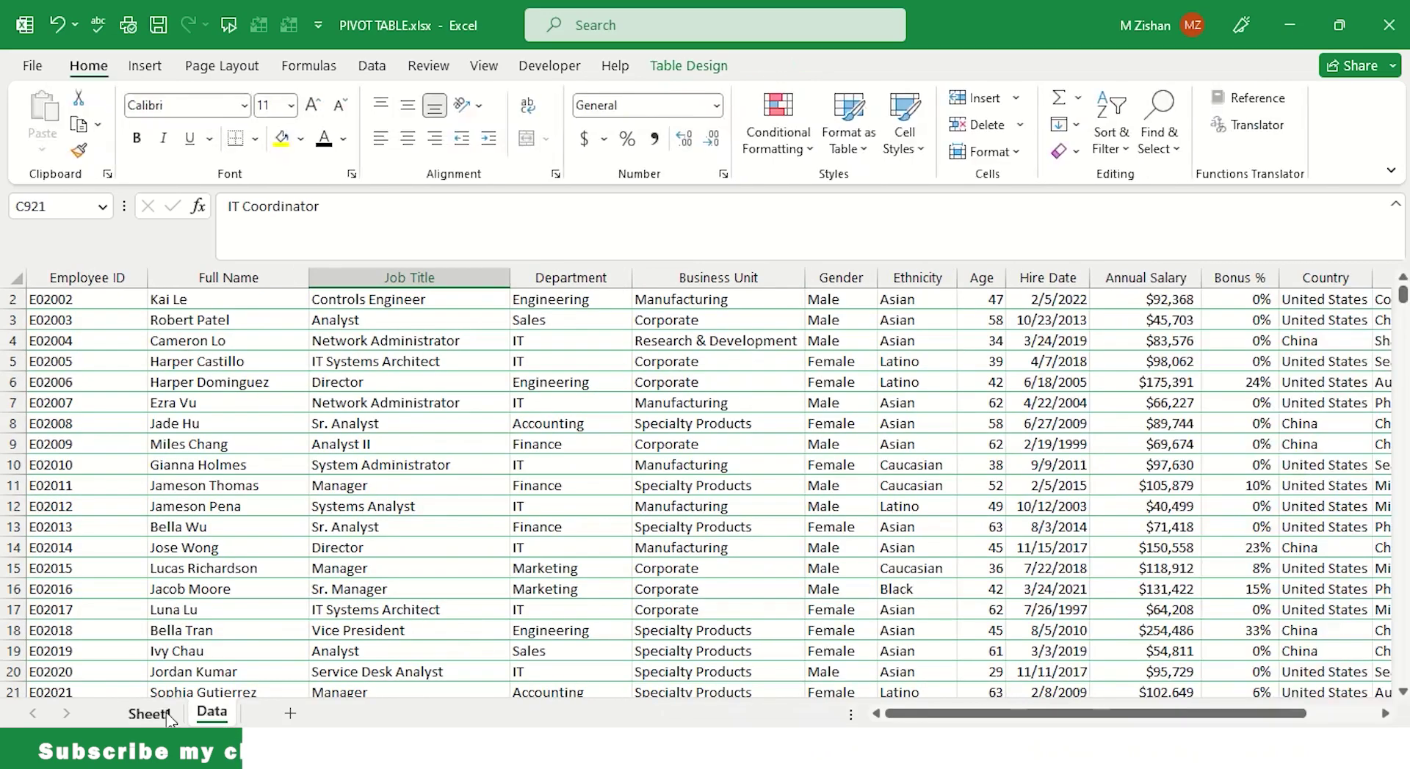
left_click(166, 712)
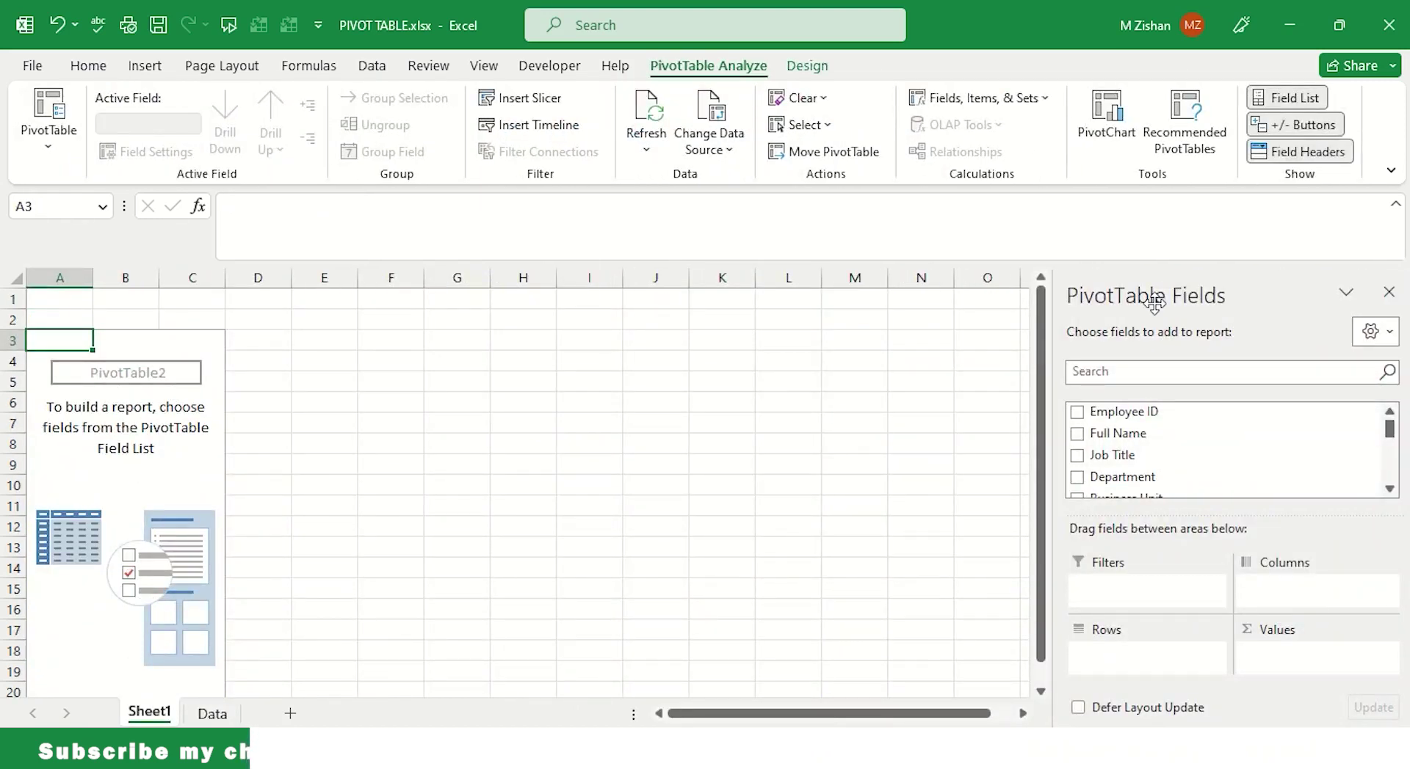
Undock the PivotTable Fields pane and enlarge it over the sheet so the field list and all four areas fit.
left_click_drag(1081, 276, 903, 289)
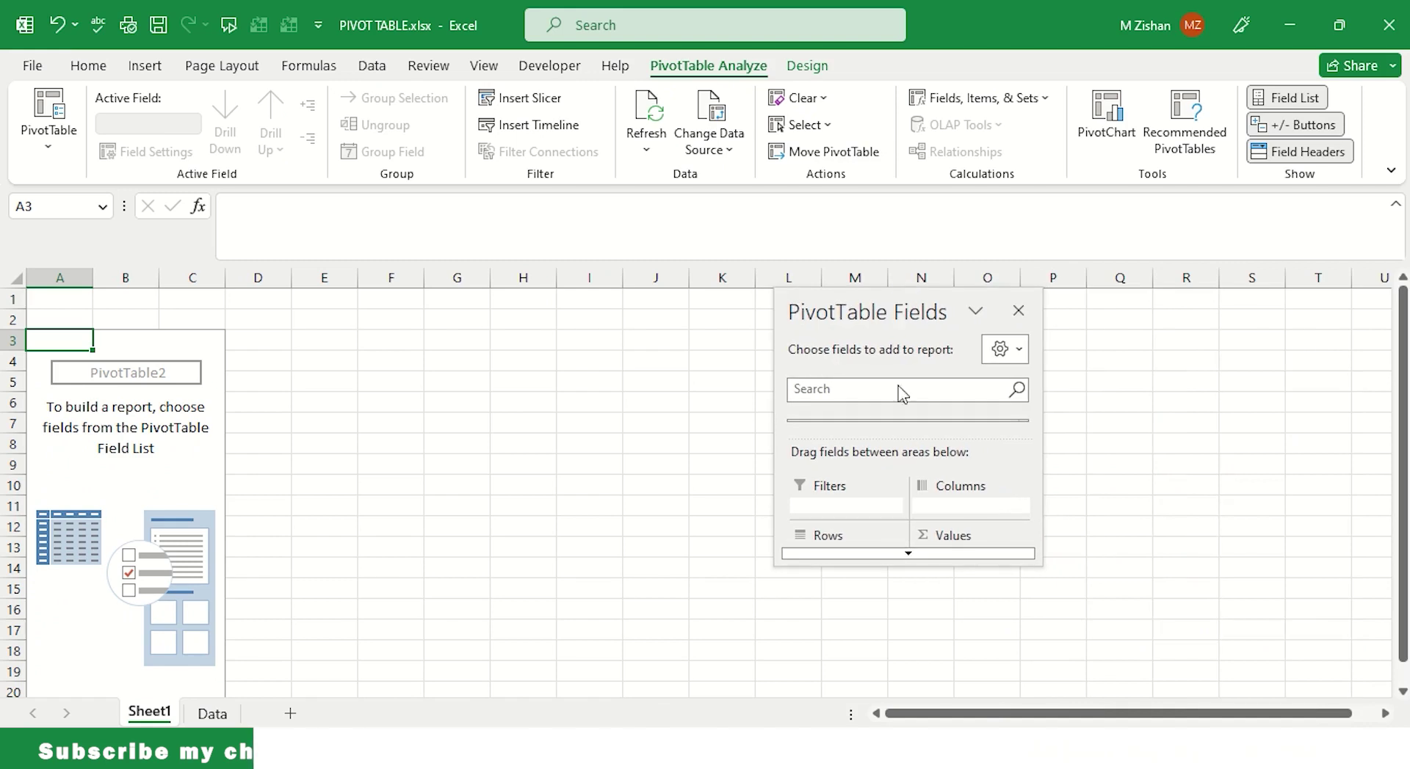
left_click_drag(907, 563, 907, 723)
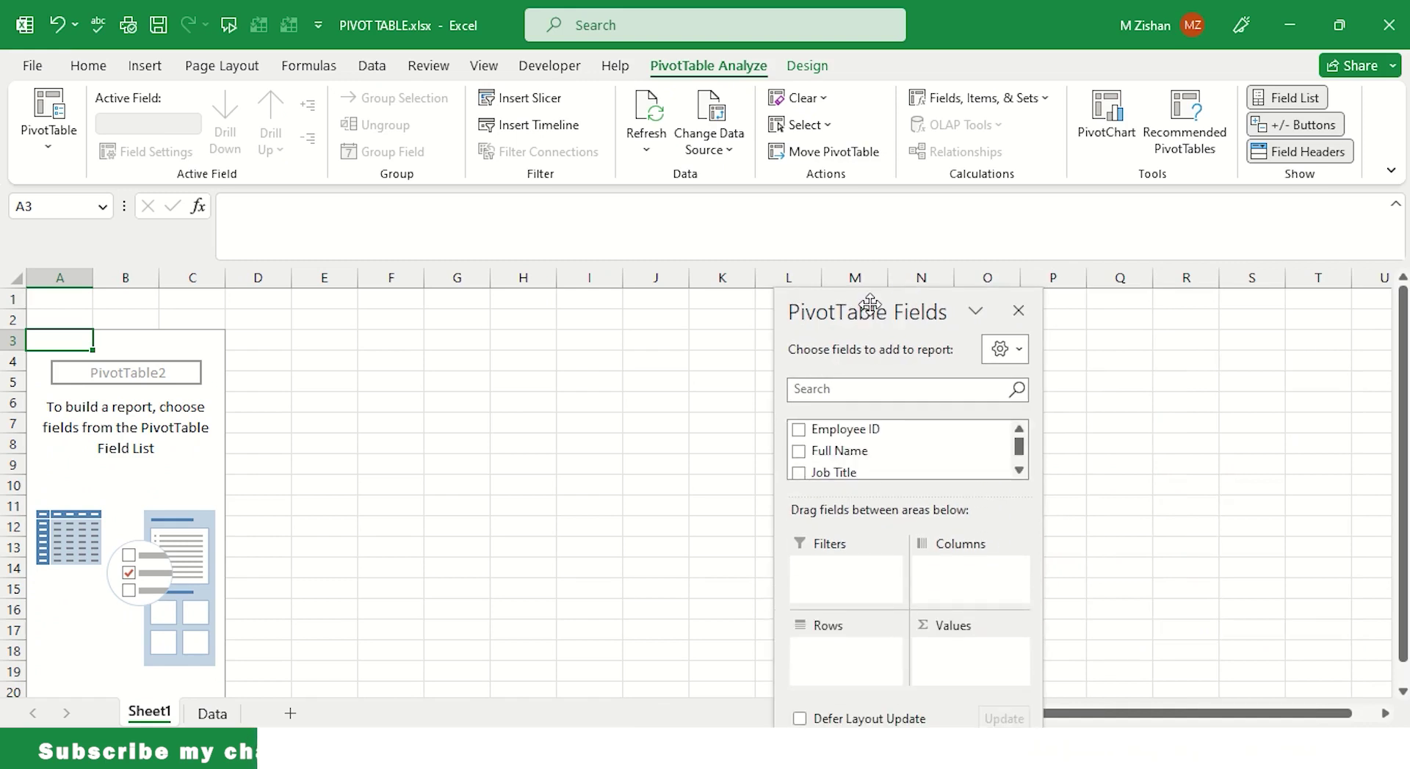
left_click_drag(856, 277, 922, 277)
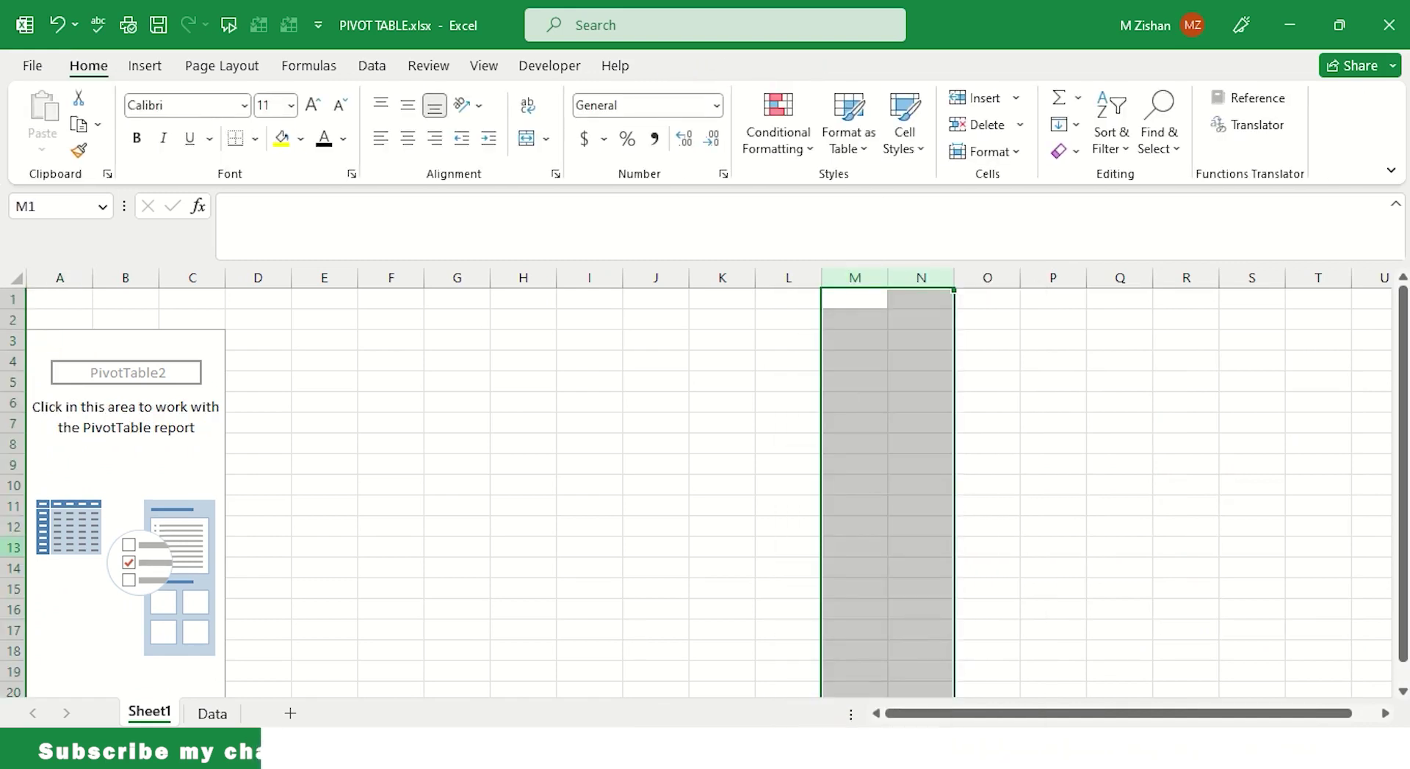
left_click(126, 406)
left_click_drag(443, 439, 457, 427)
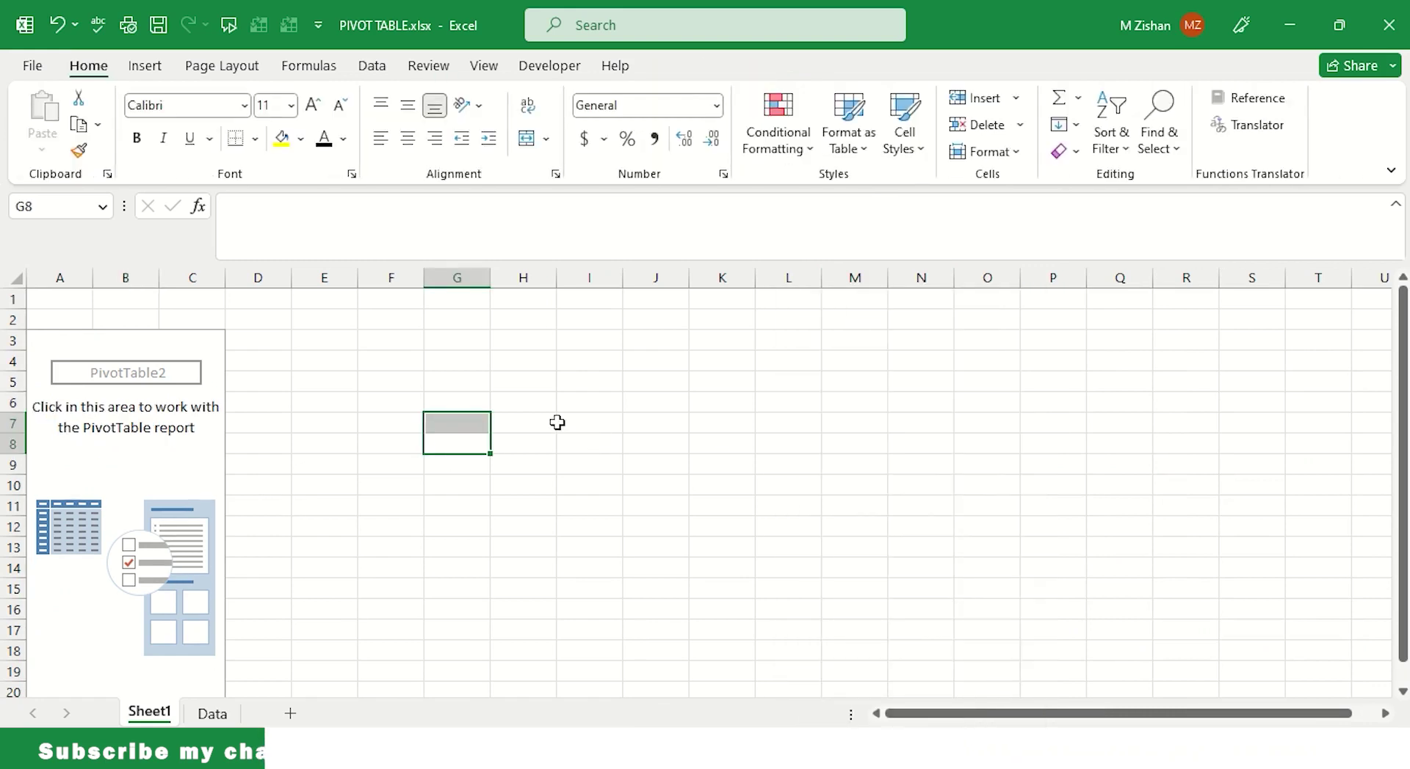
left_click(532, 409)
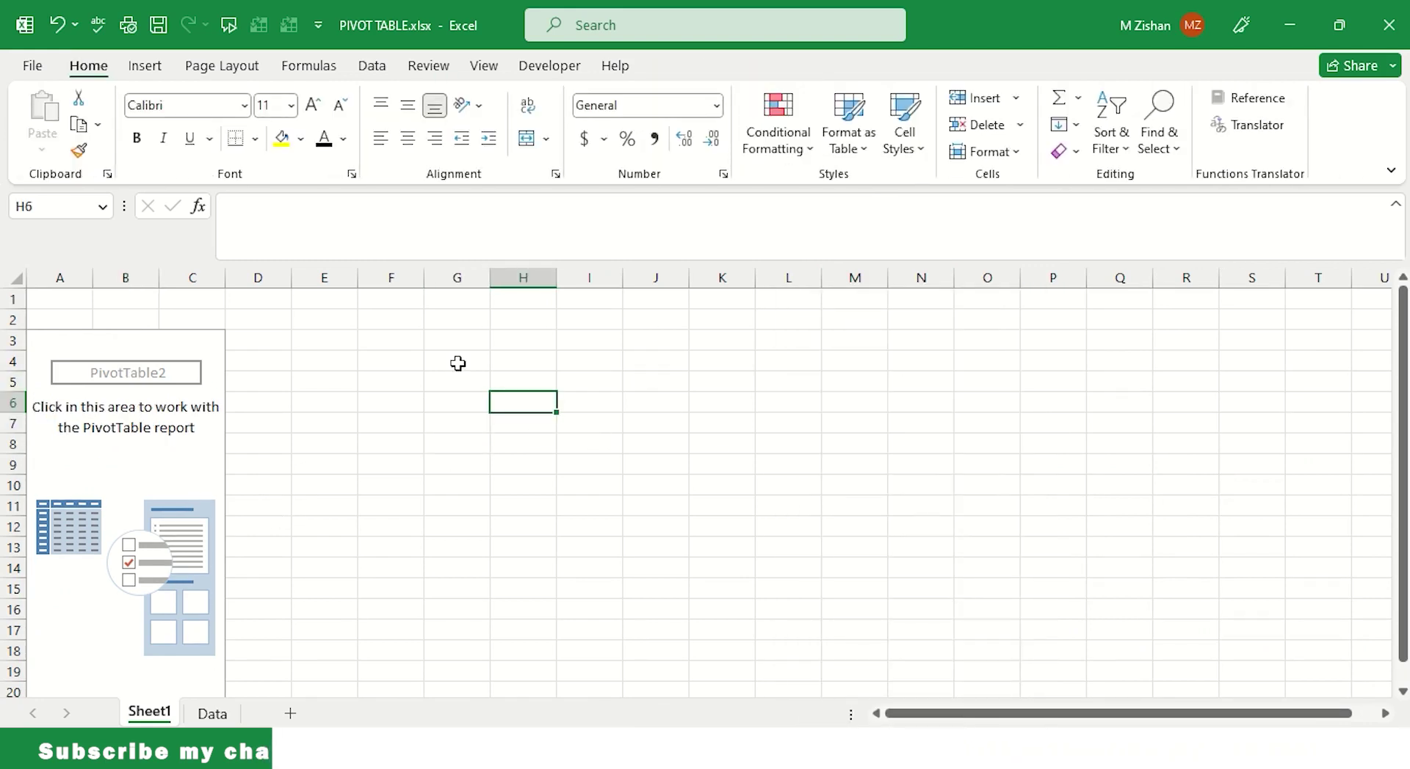
left_click(147, 483)
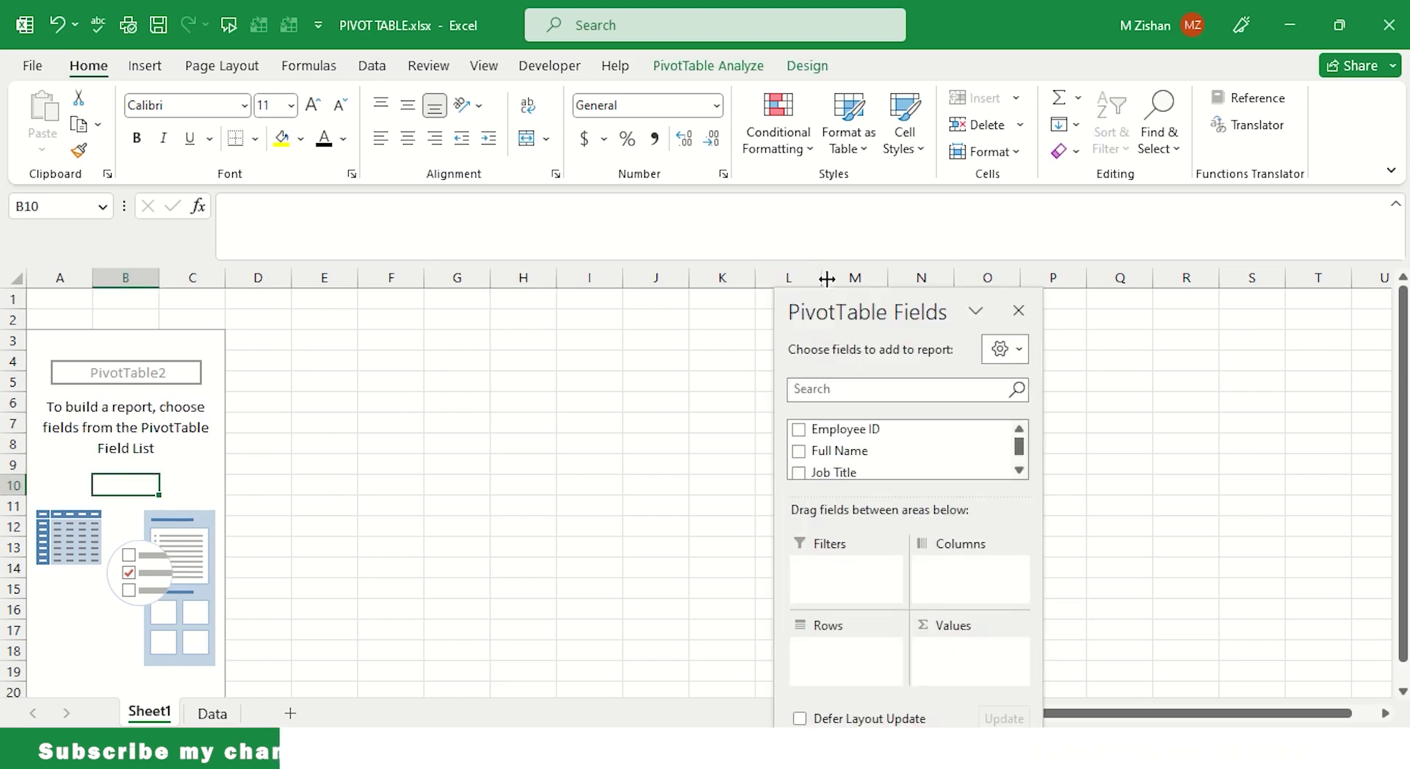
left_click_drag(849, 290, 901, 37)
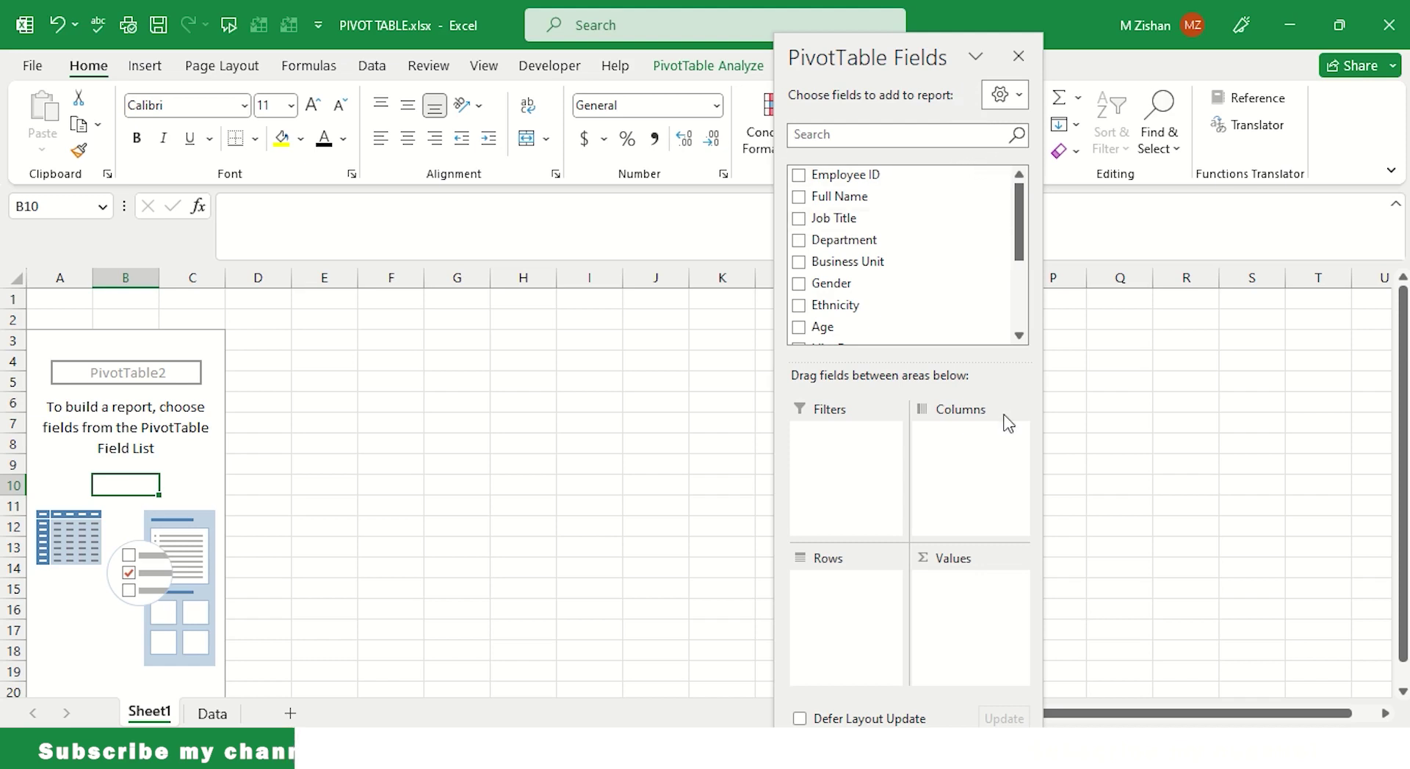
left_click_drag(925, 49, 1090, 29)
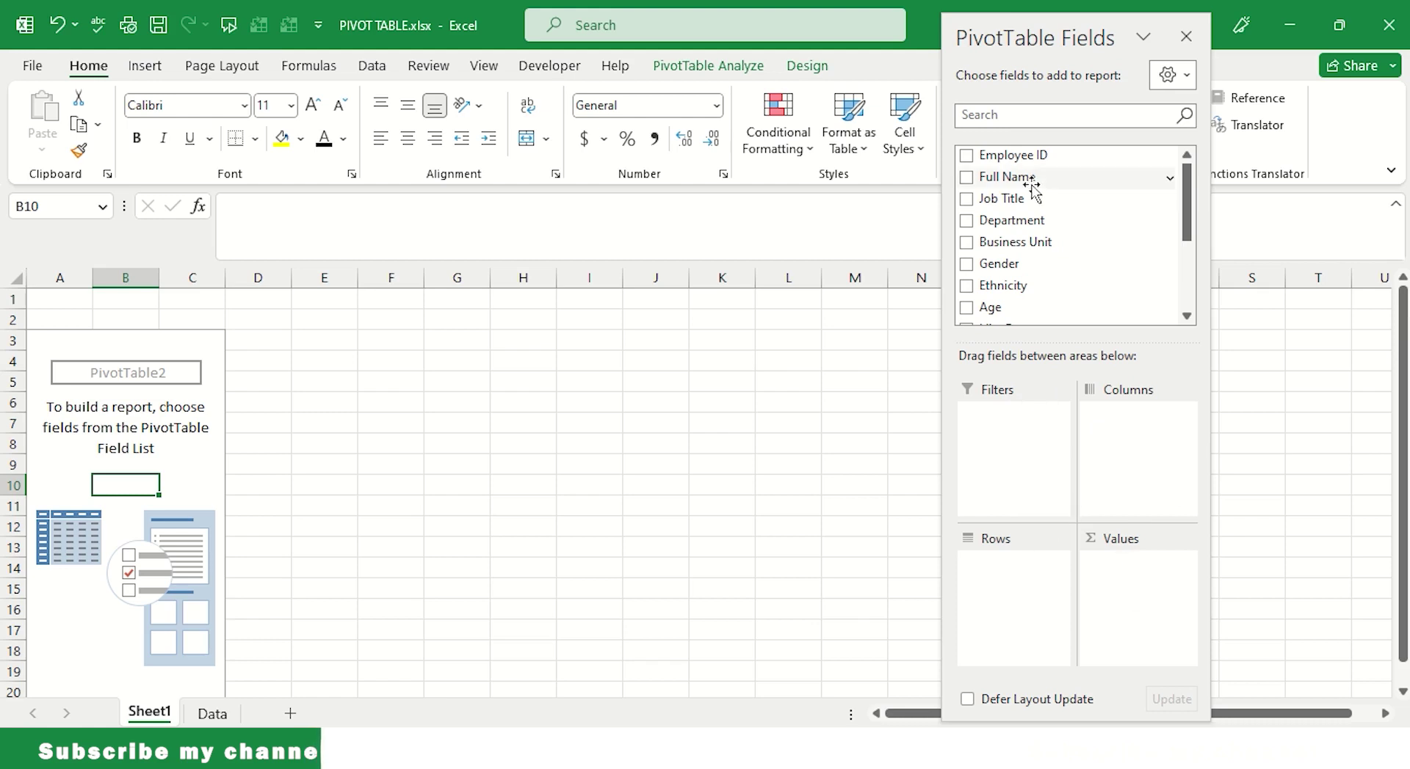
Look through the PivotTable field list and compare it with the column headers on the Data sheet.
left_click_drag(1032, 183, 1188, 177)
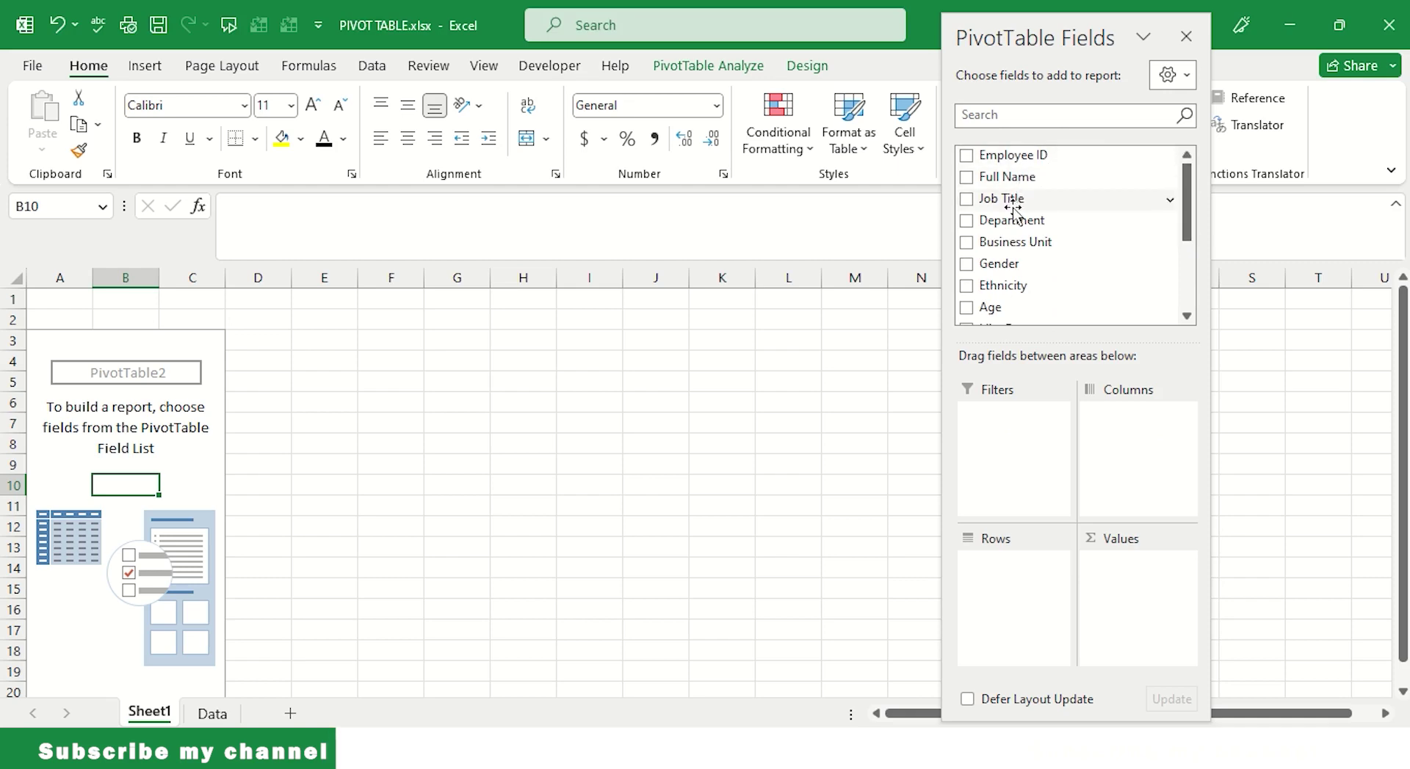
scroll(1028, 250, "down", 2)
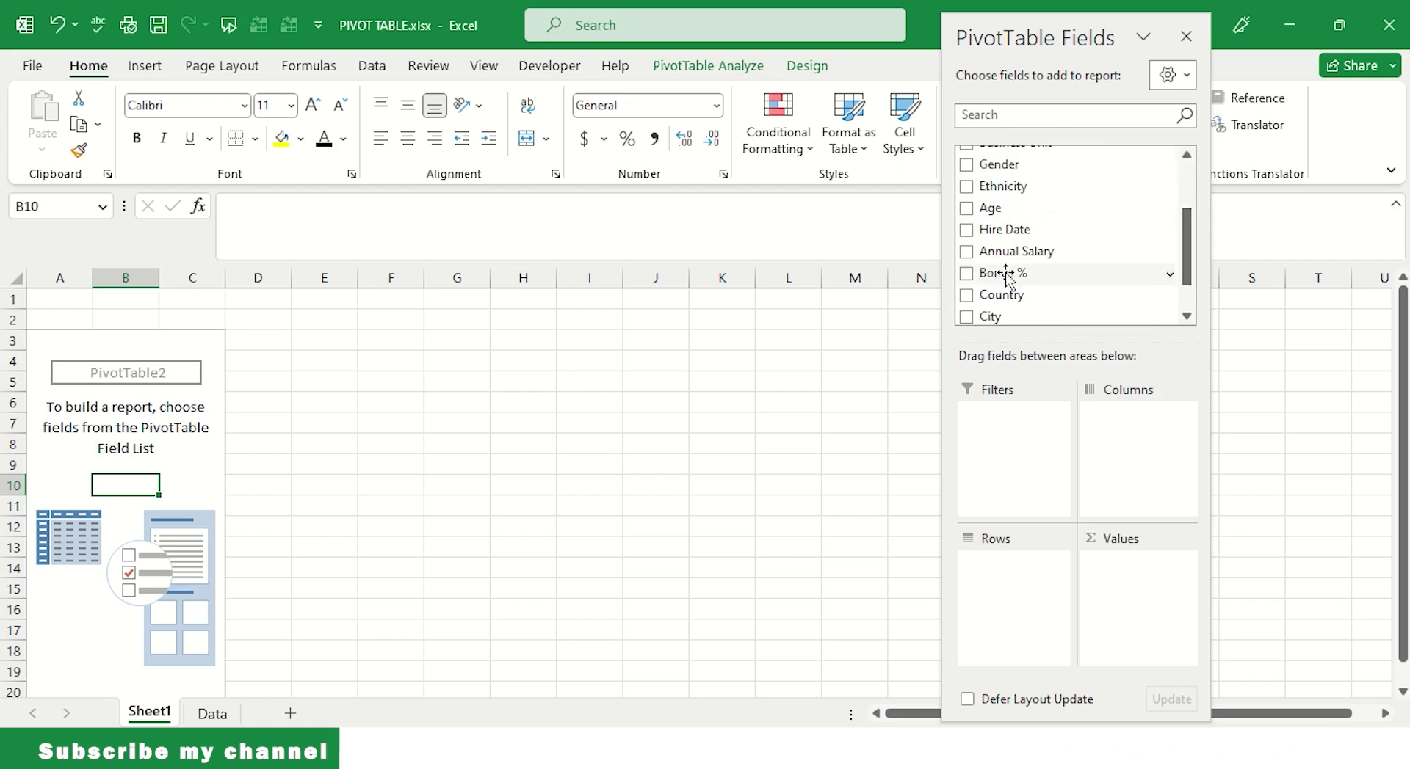
left_click(208, 715)
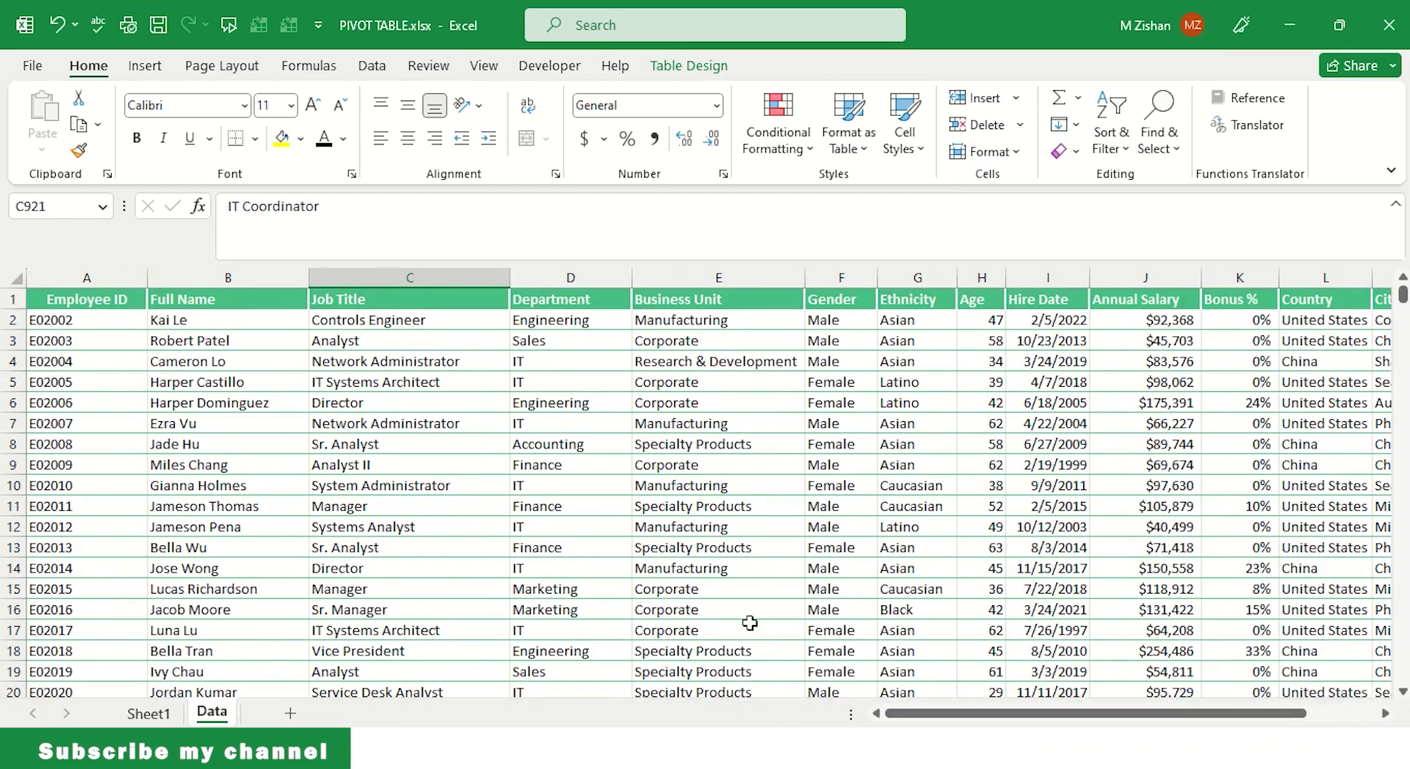
left_click(147, 718)
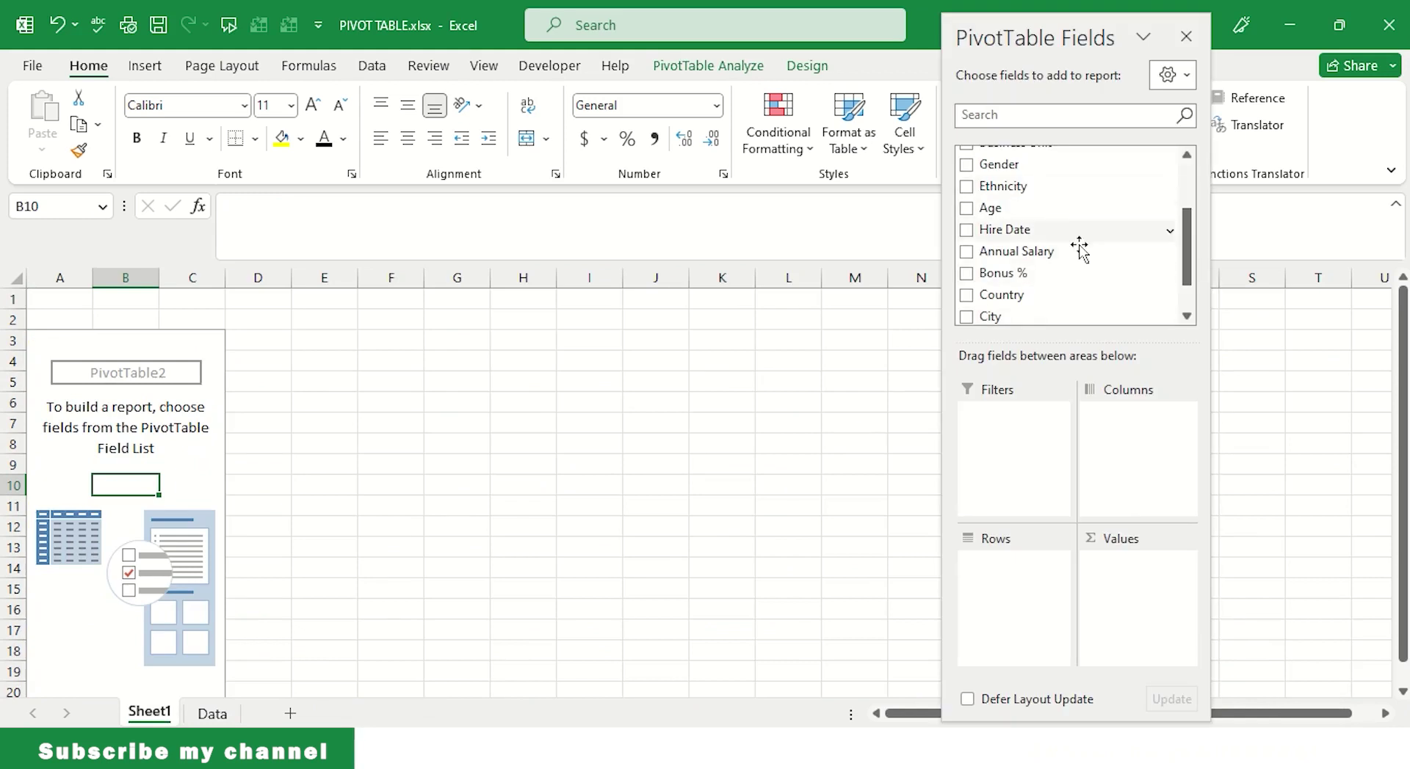
left_click_drag(1192, 232, 1013, 150)
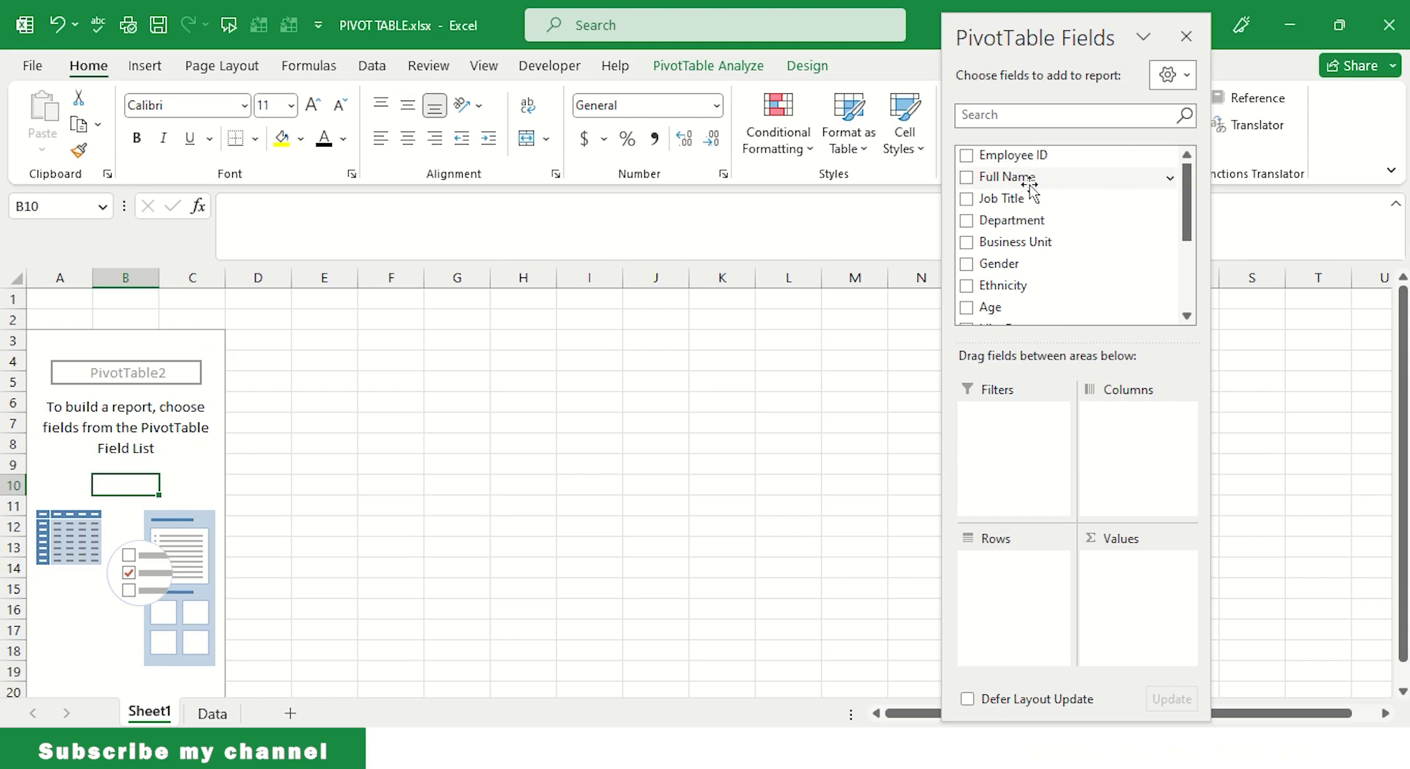
Add the Full Name field to the PivotTable's Rows area and compare the listed names with the Data sheet's Full Name column.
left_click_drag(1031, 185, 1012, 578)
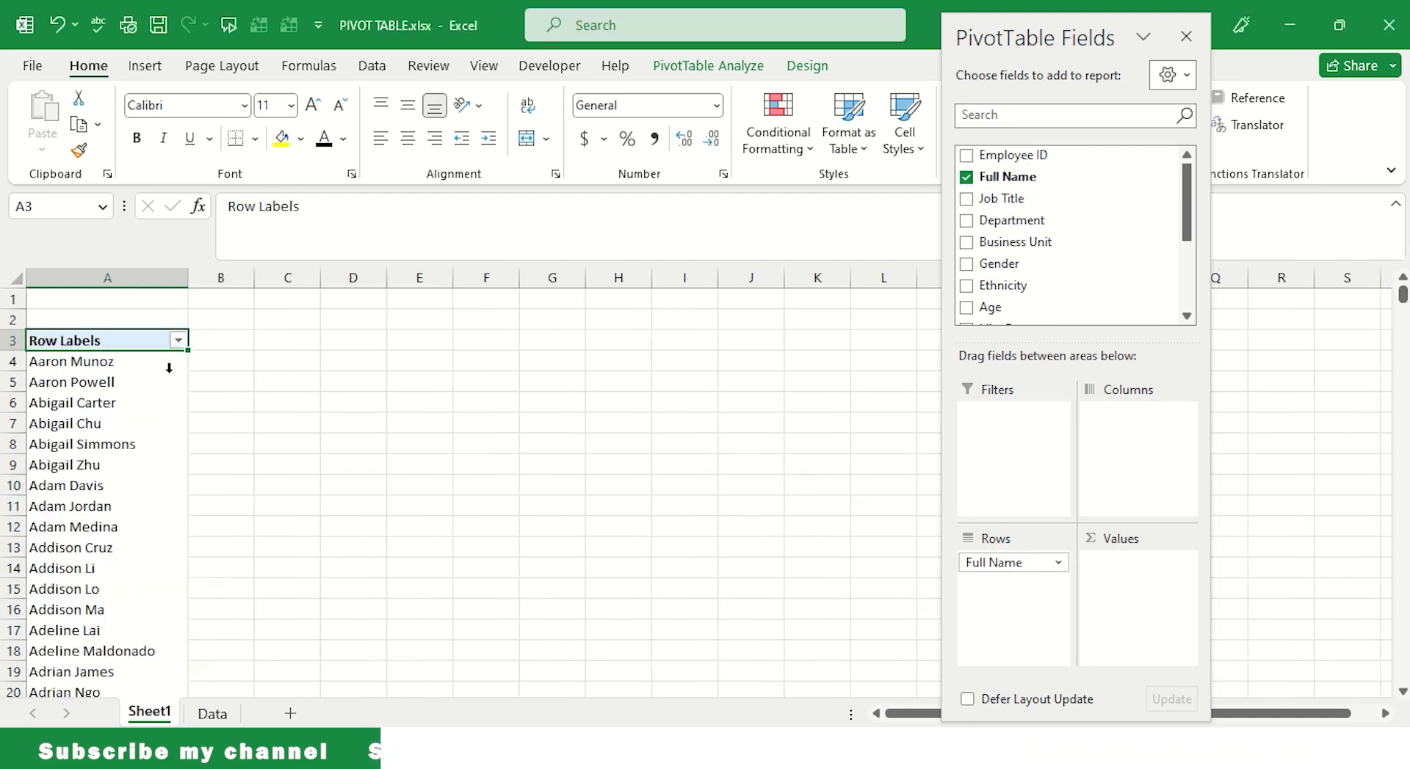
scroll(110, 409, "down", 3)
scroll(110, 409, "down", 5)
scroll(111, 411, "down", 20)
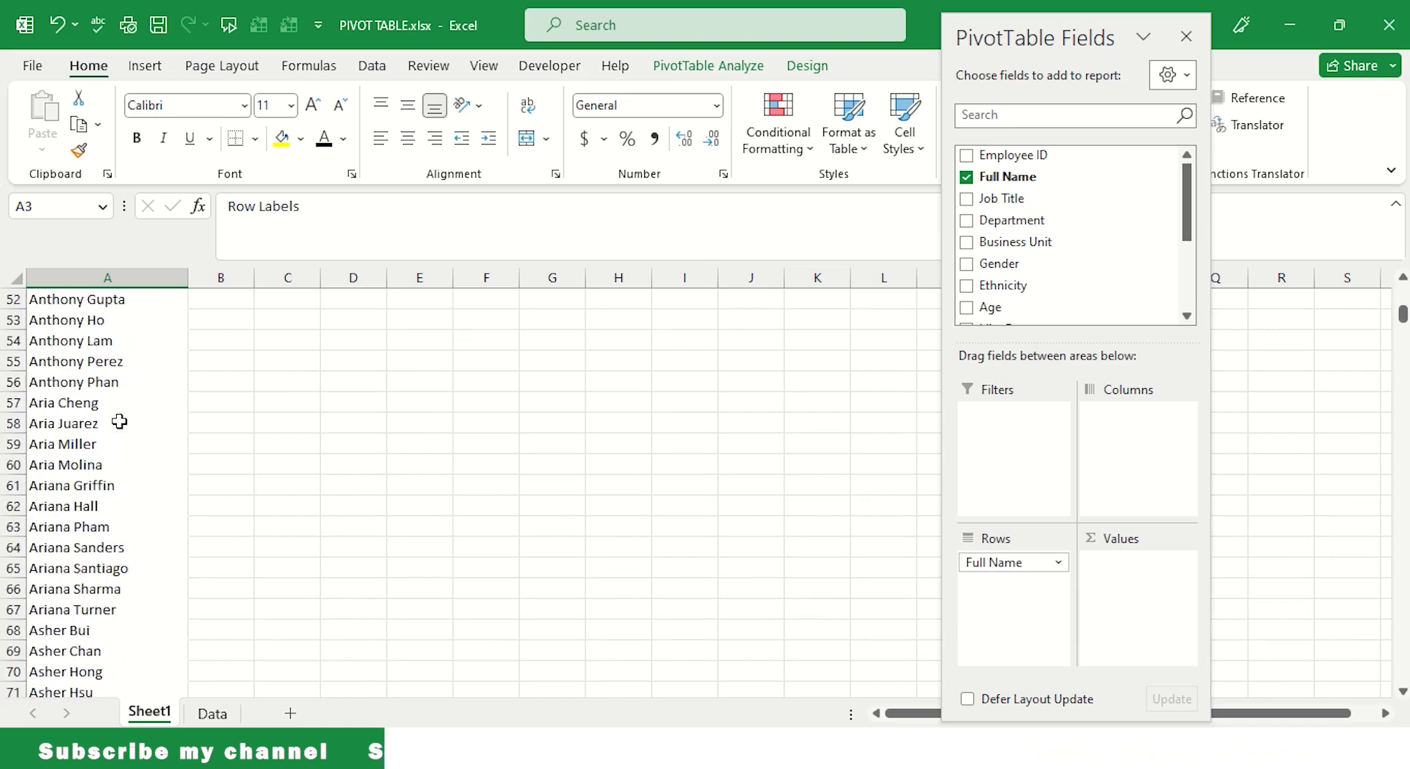
scroll(112, 412, "up", 20)
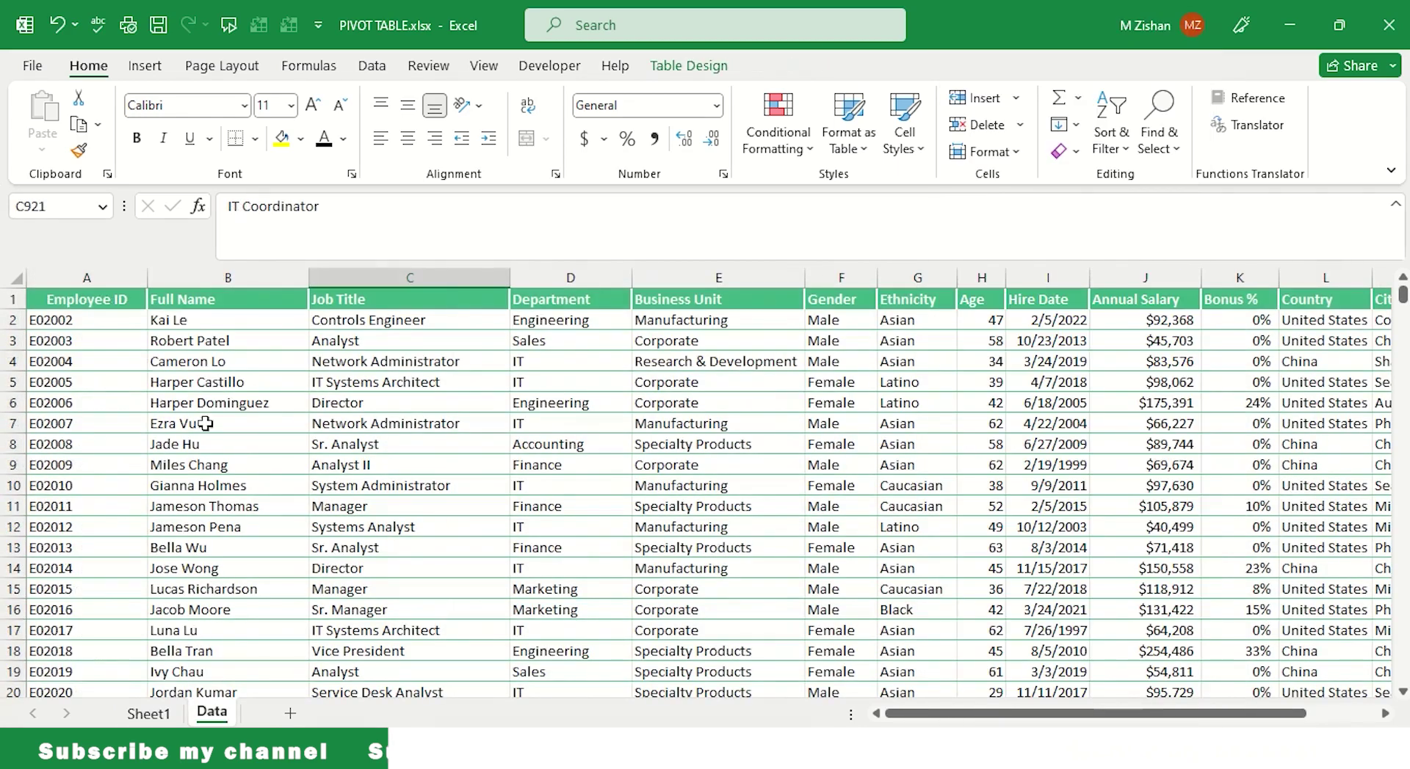
left_click_drag(202, 321, 188, 670)
left_click(149, 714)
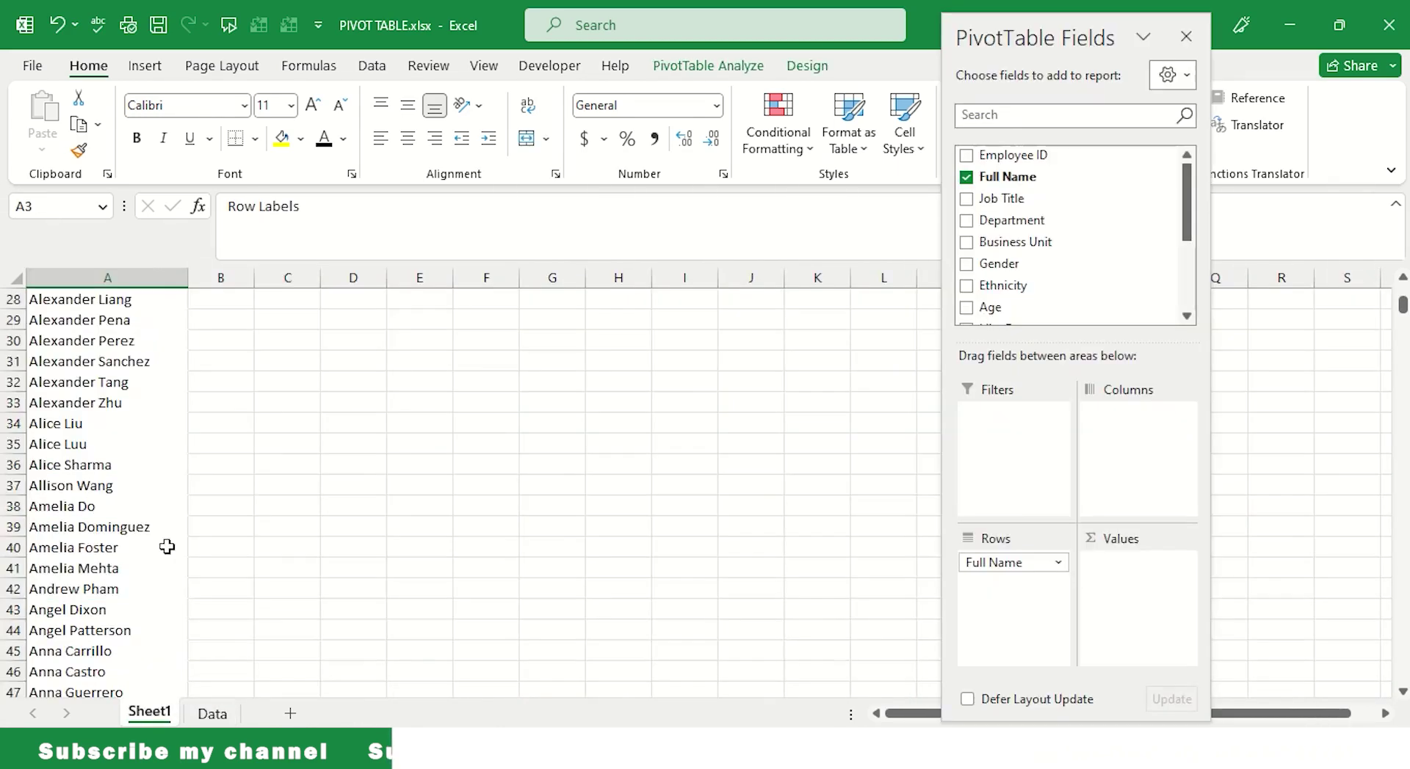
Try the Full Name field in the PivotTable's Columns area and return it to the Rows area.
scroll(165, 547, "up", 7)
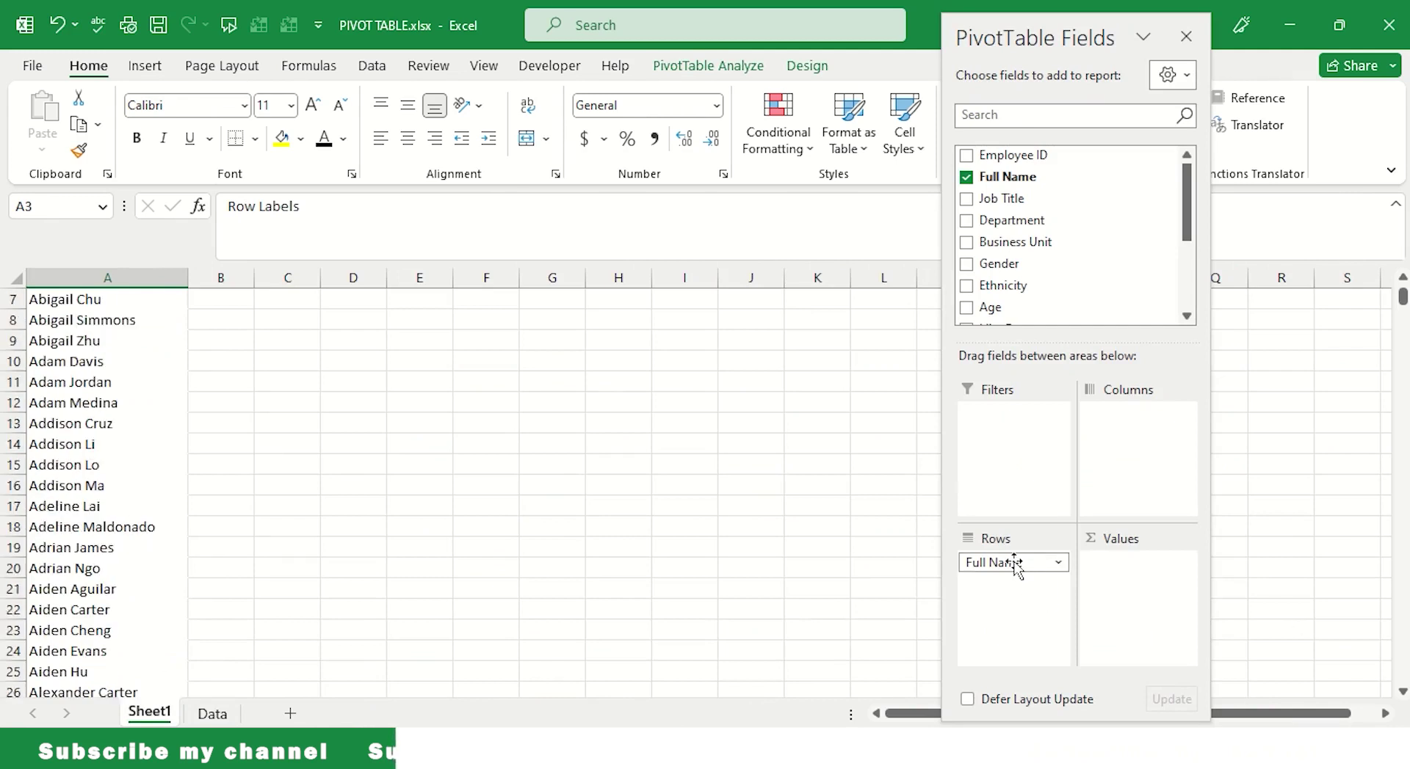
left_click_drag(1015, 564, 1178, 470)
scroll(352, 387, "up", 2)
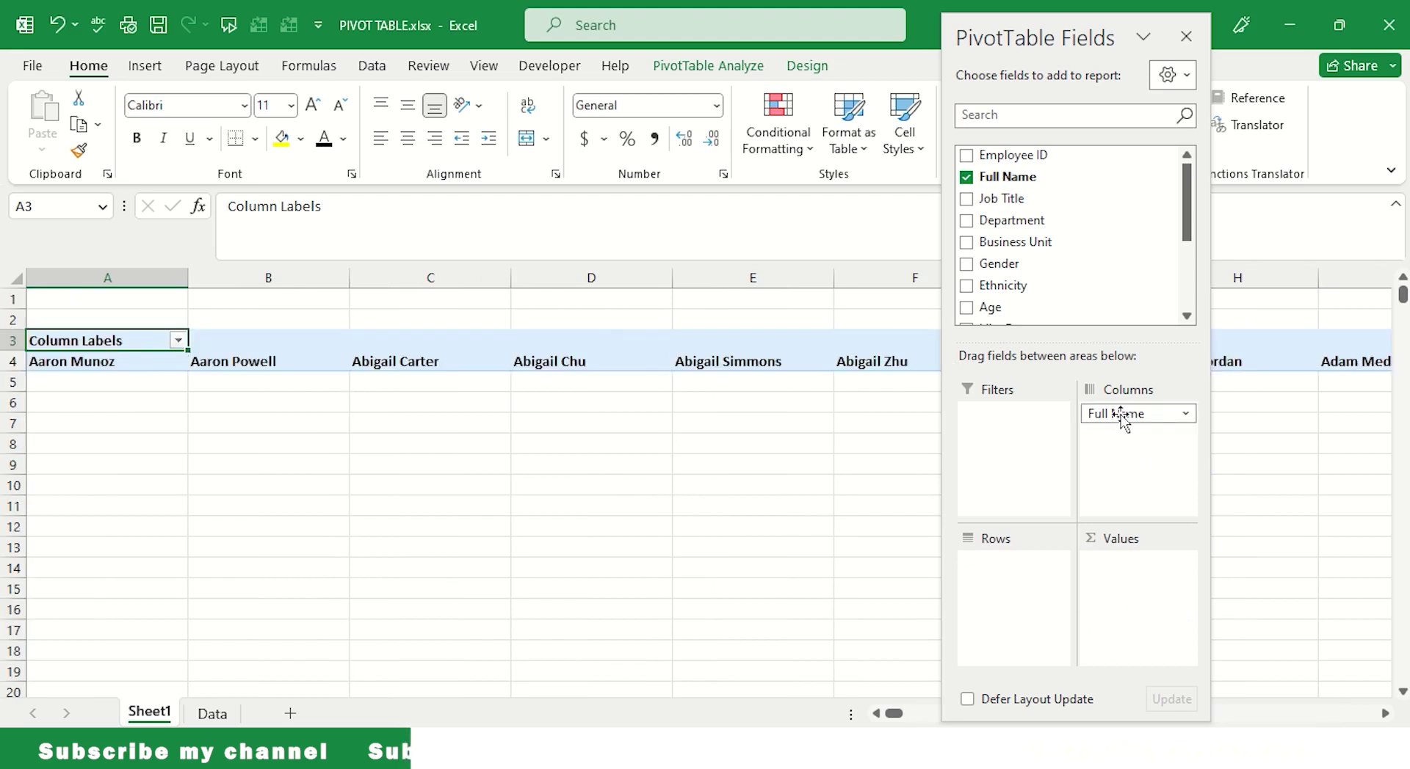
left_click_drag(1121, 417, 1025, 601)
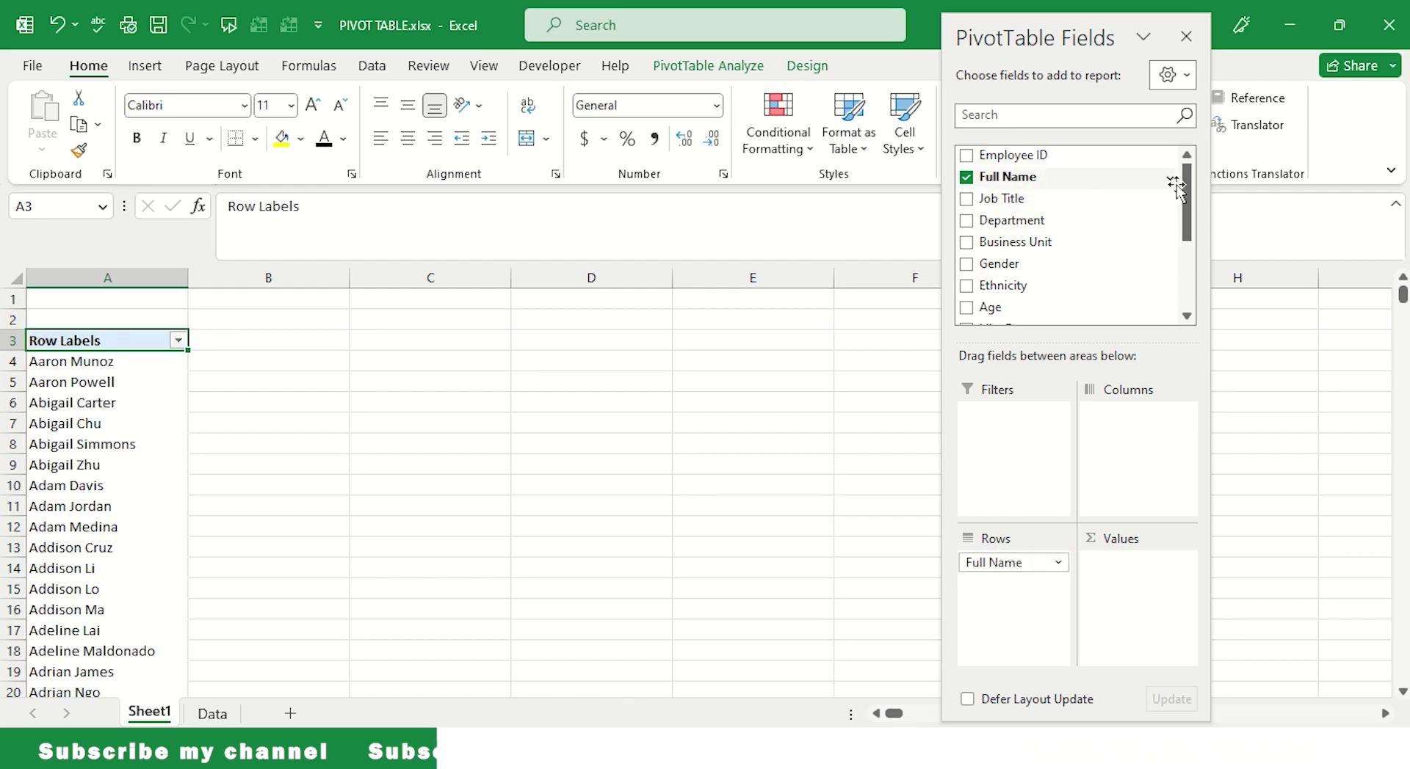
Check the Annual Salary column on the Data sheet and add the Annual Salary field to the PivotTable's Values area.
left_click(212, 713)
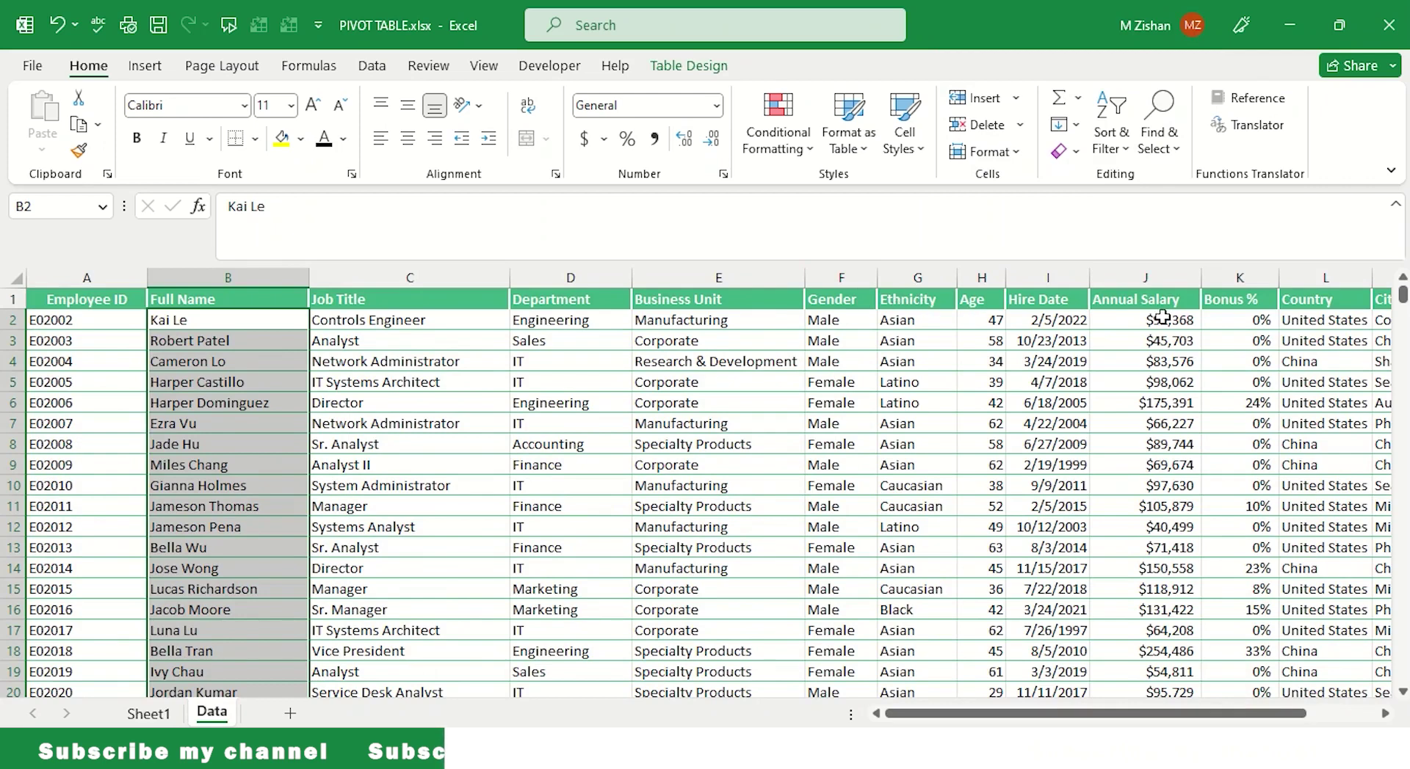
left_click_drag(1163, 318, 1145, 506)
left_click(149, 713)
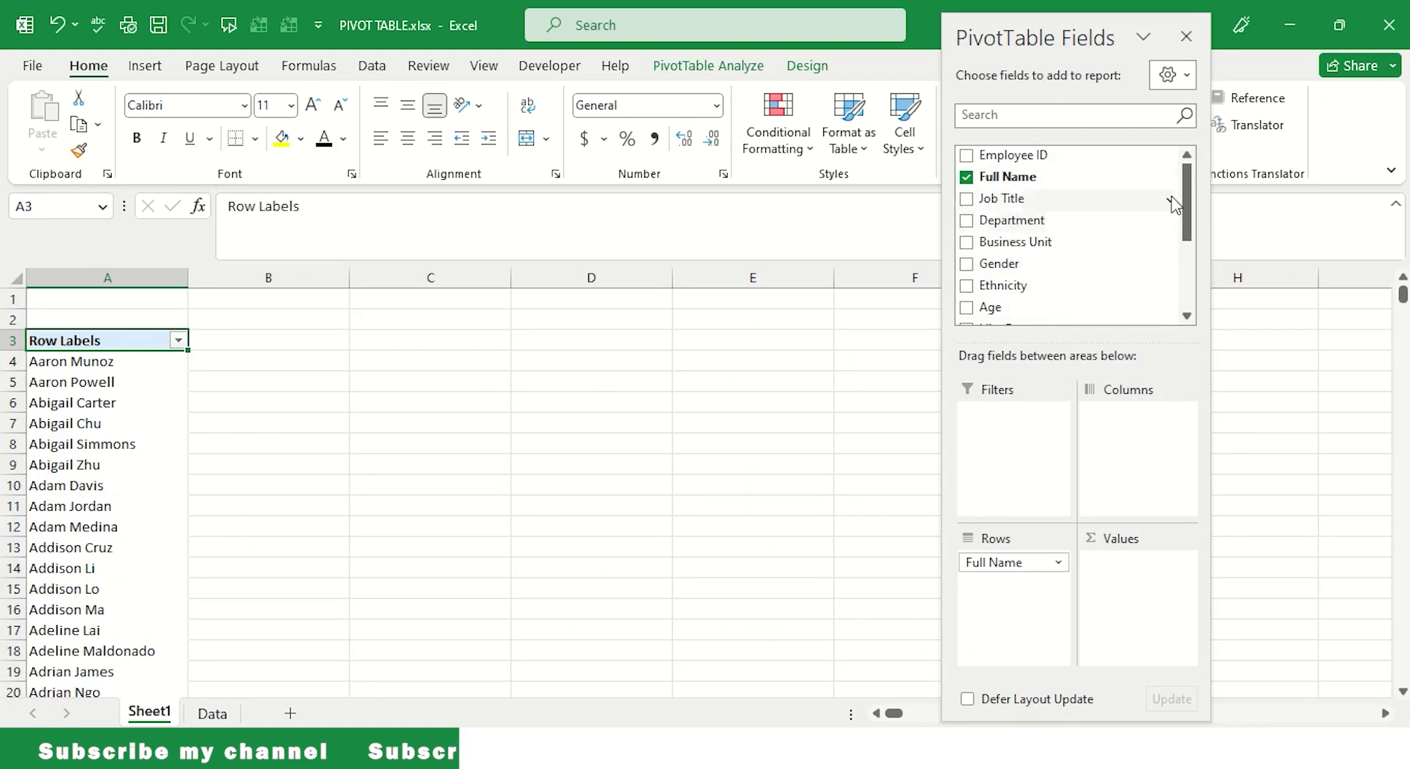
left_click_drag(1188, 184, 1177, 236)
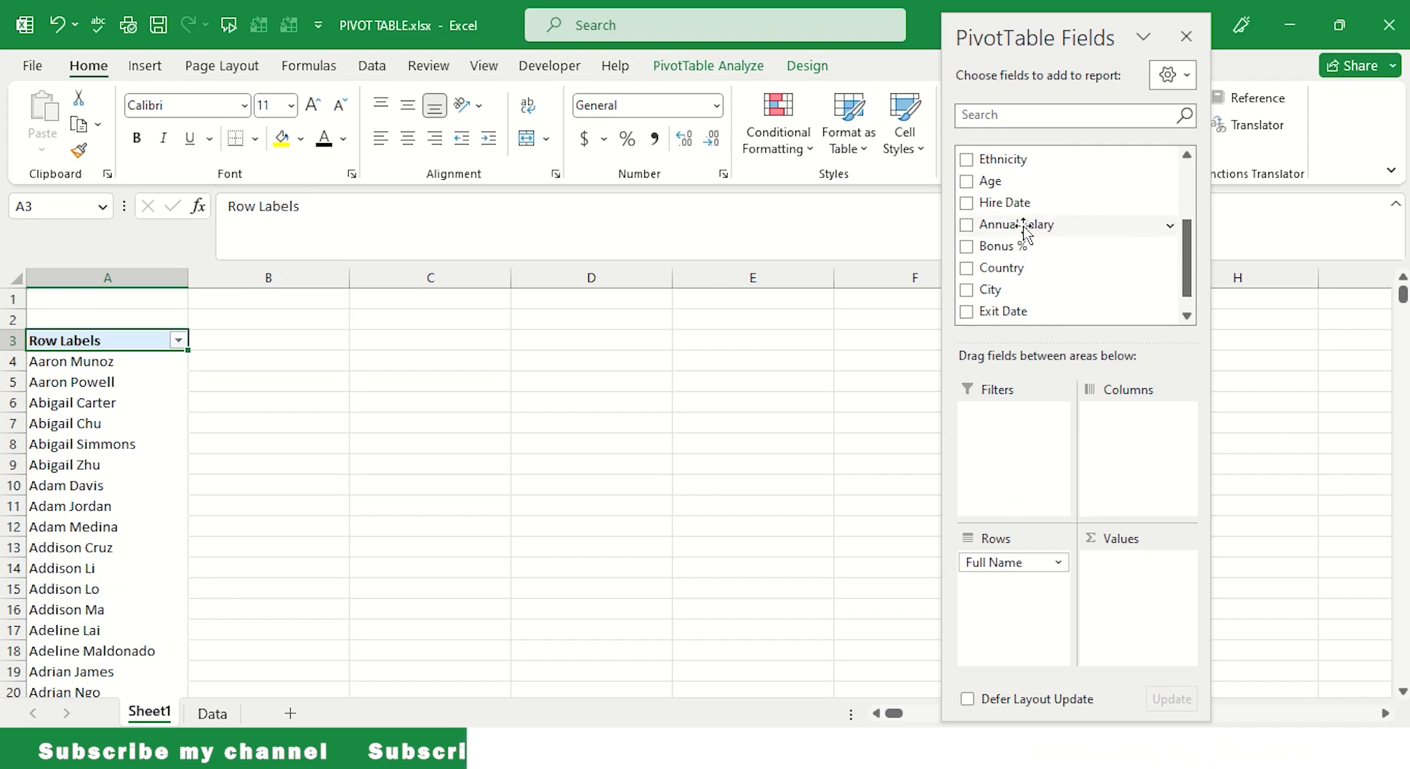
left_click_drag(1022, 228, 1154, 589)
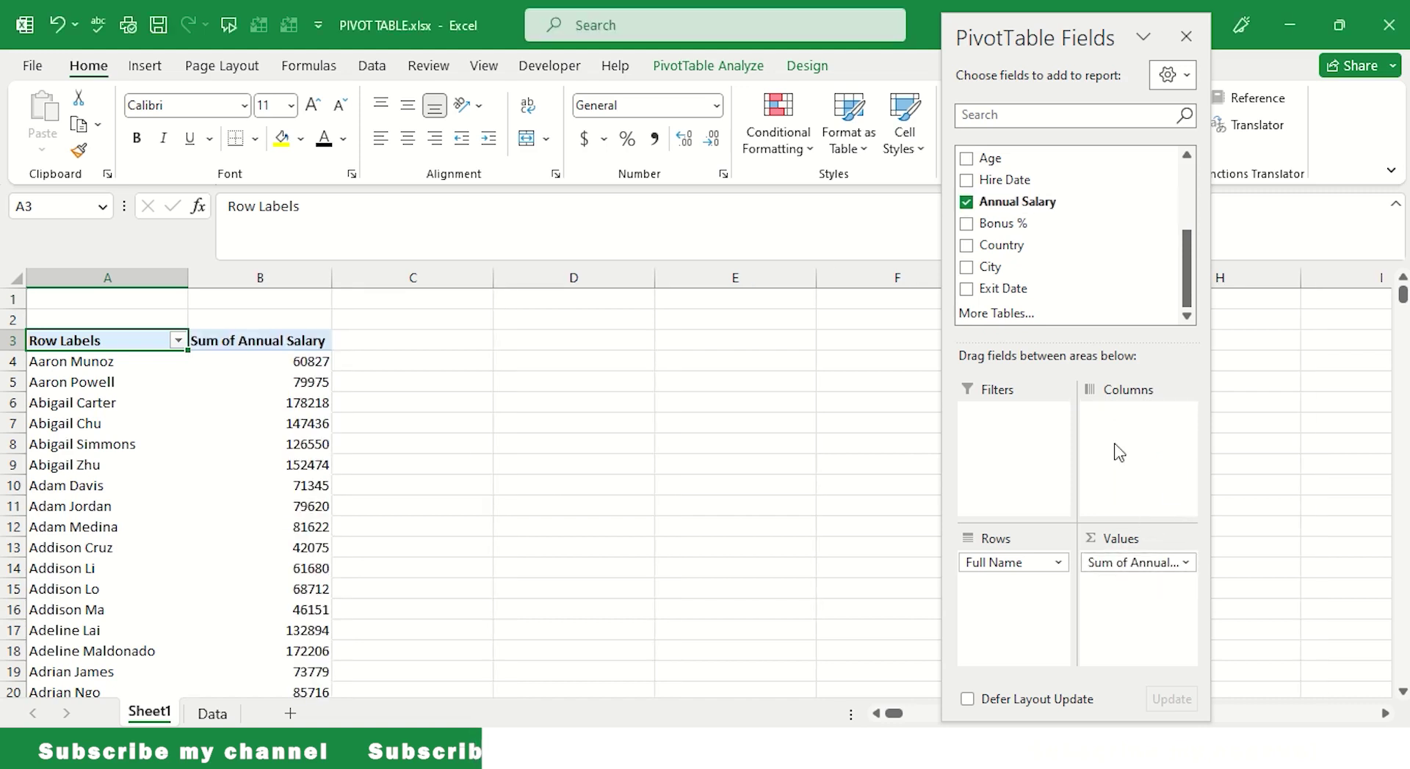
Examine the employee names and their Sum of Annual Salary values in the PivotTable against the Data sheet's Annual Salary column.
left_click_drag(267, 364, 269, 718)
scroll(294, 514, "up", 20)
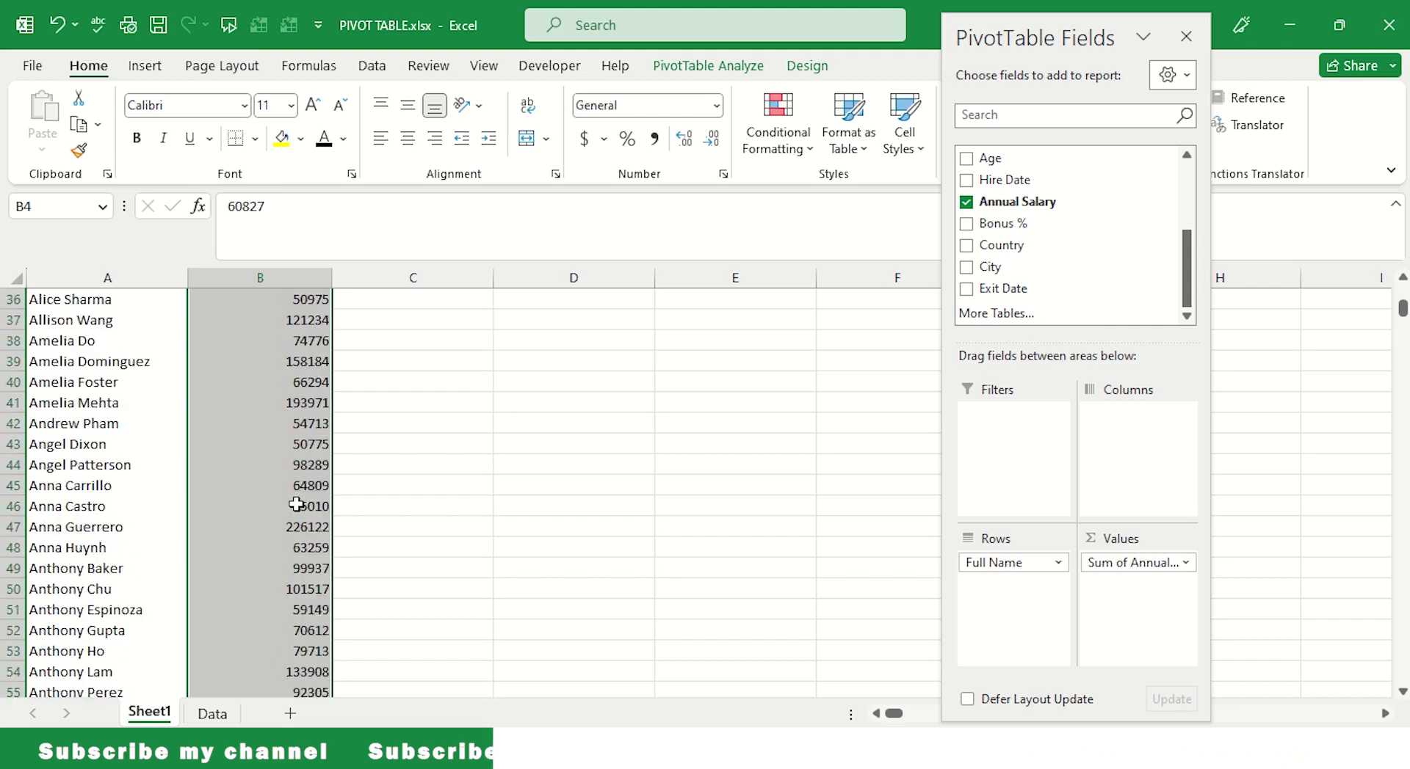
left_click(213, 714)
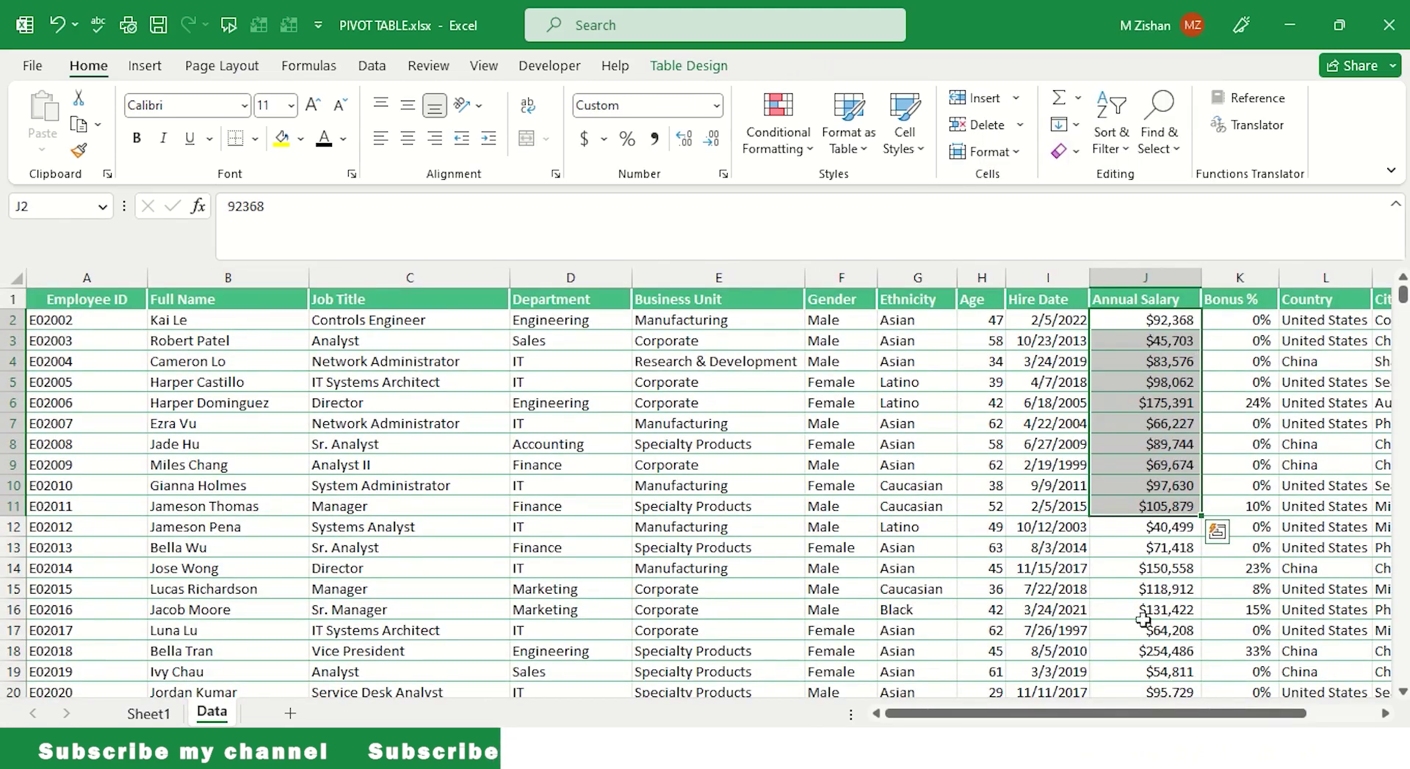
left_click(160, 715)
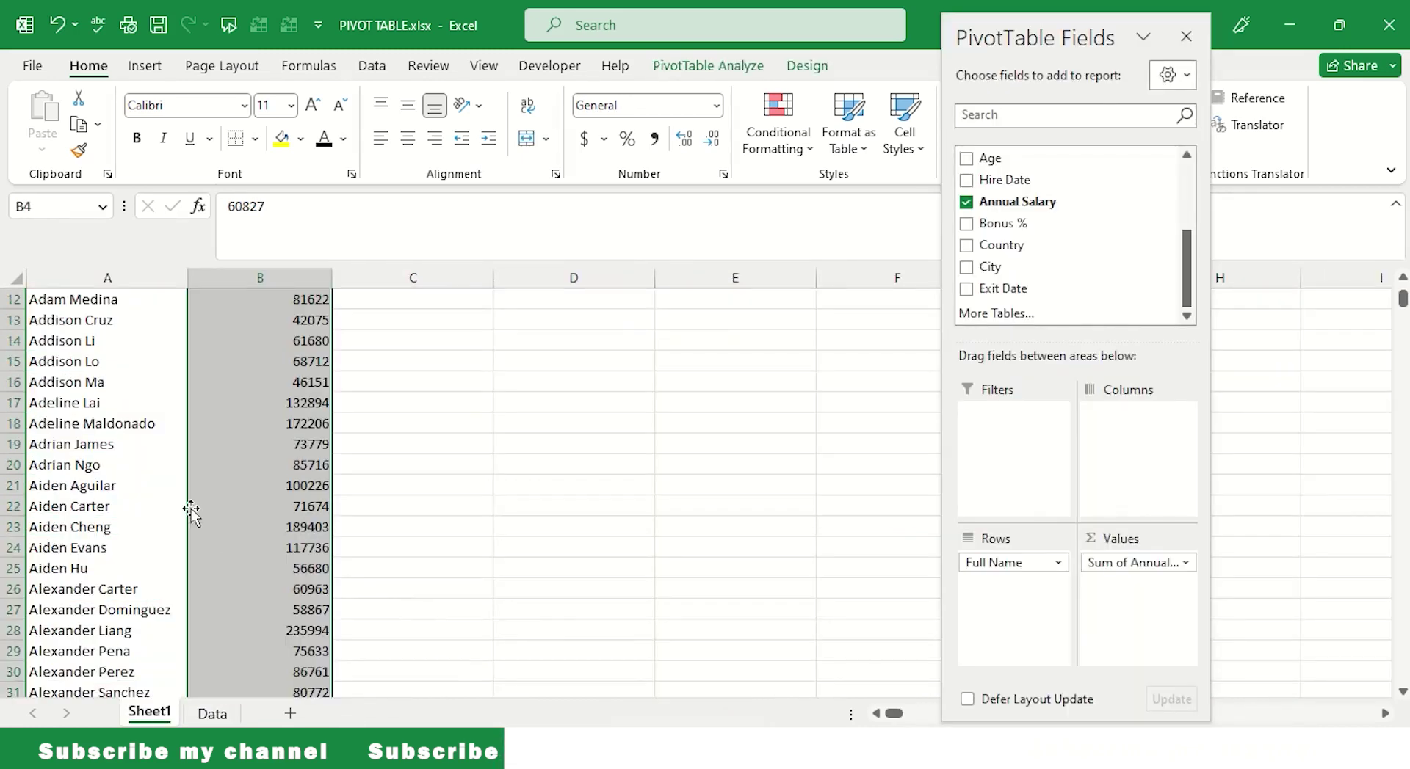
left_click_drag(131, 452, 293, 623)
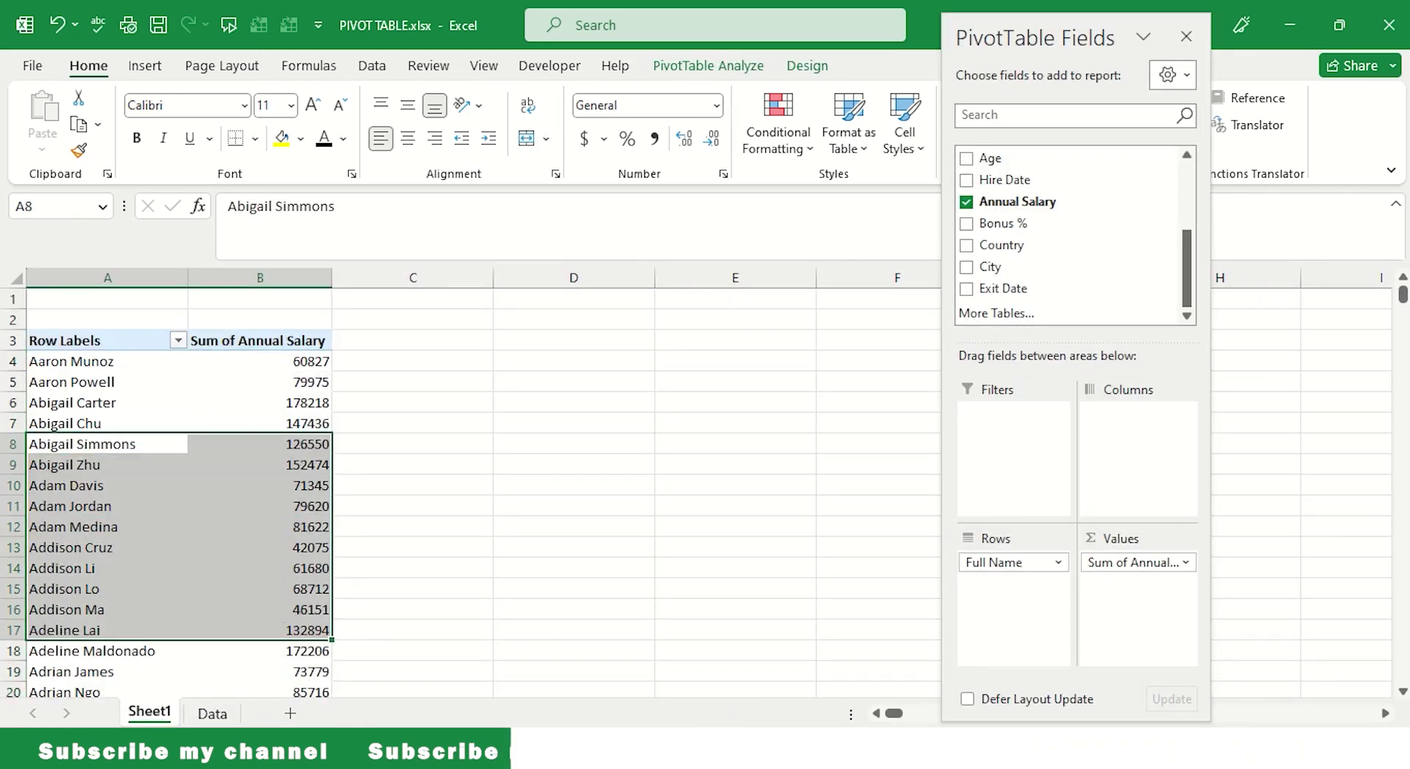
Trace individual employee rows on the Data sheet from Full Name across to Annual Salary and return to the PivotTable sheet.
left_click(211, 714)
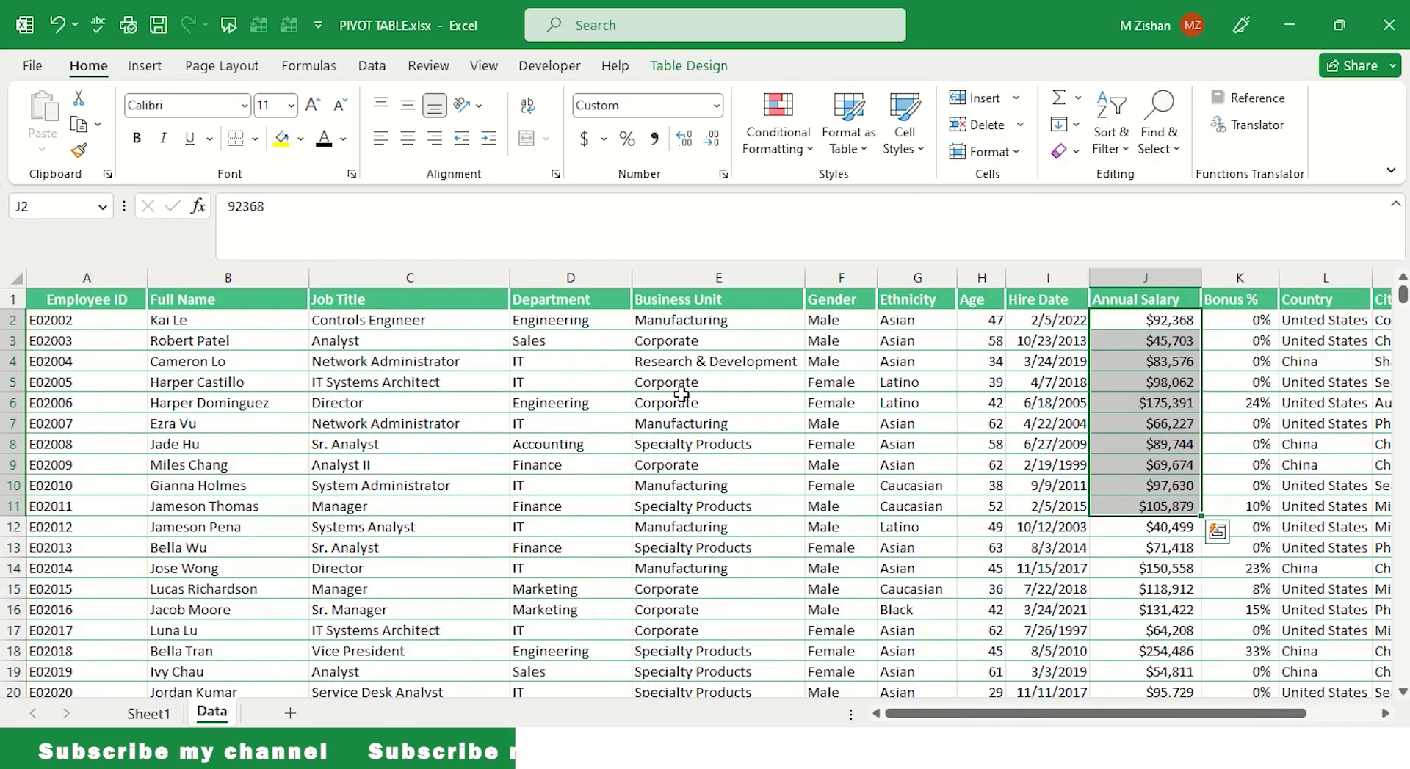
left_click_drag(403, 304, 1061, 570)
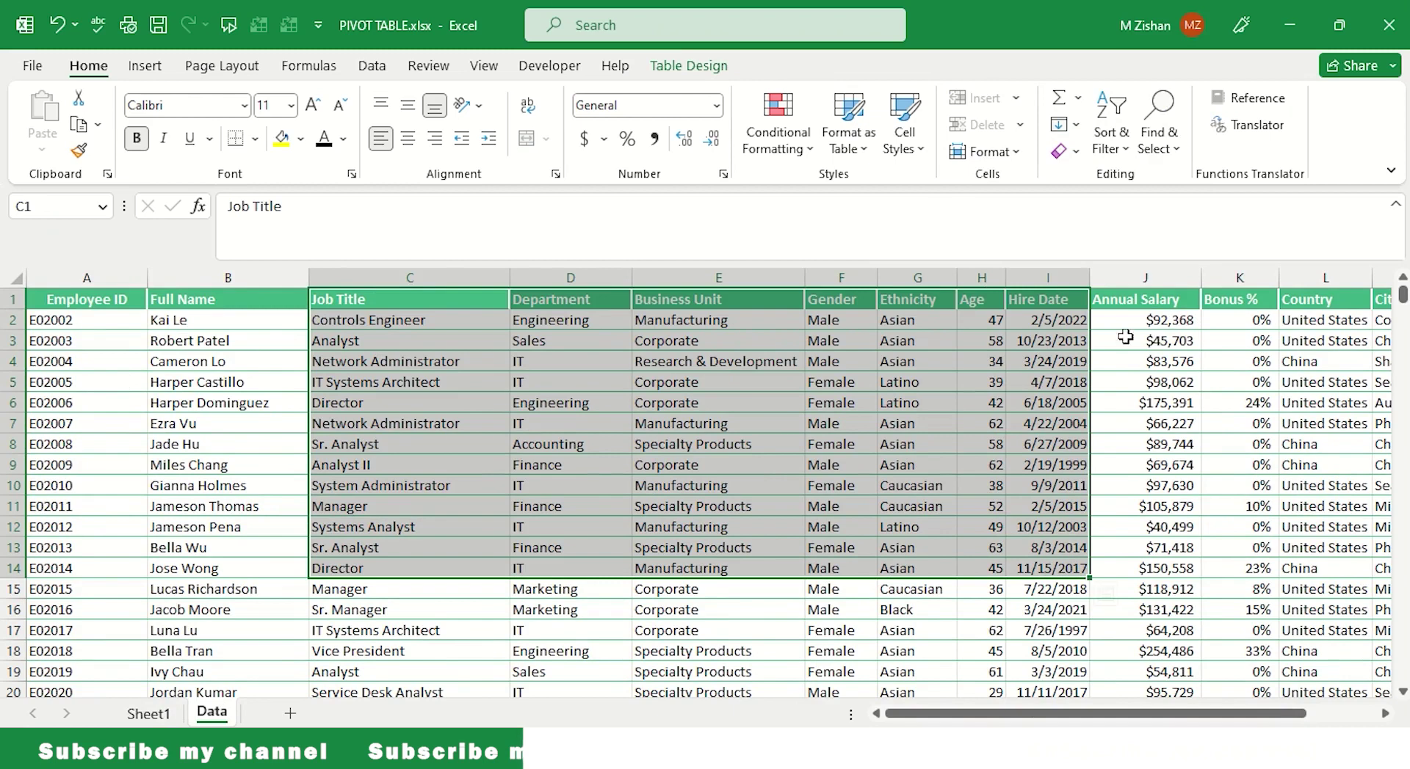
left_click(208, 343)
left_click_drag(290, 347, 1145, 351)
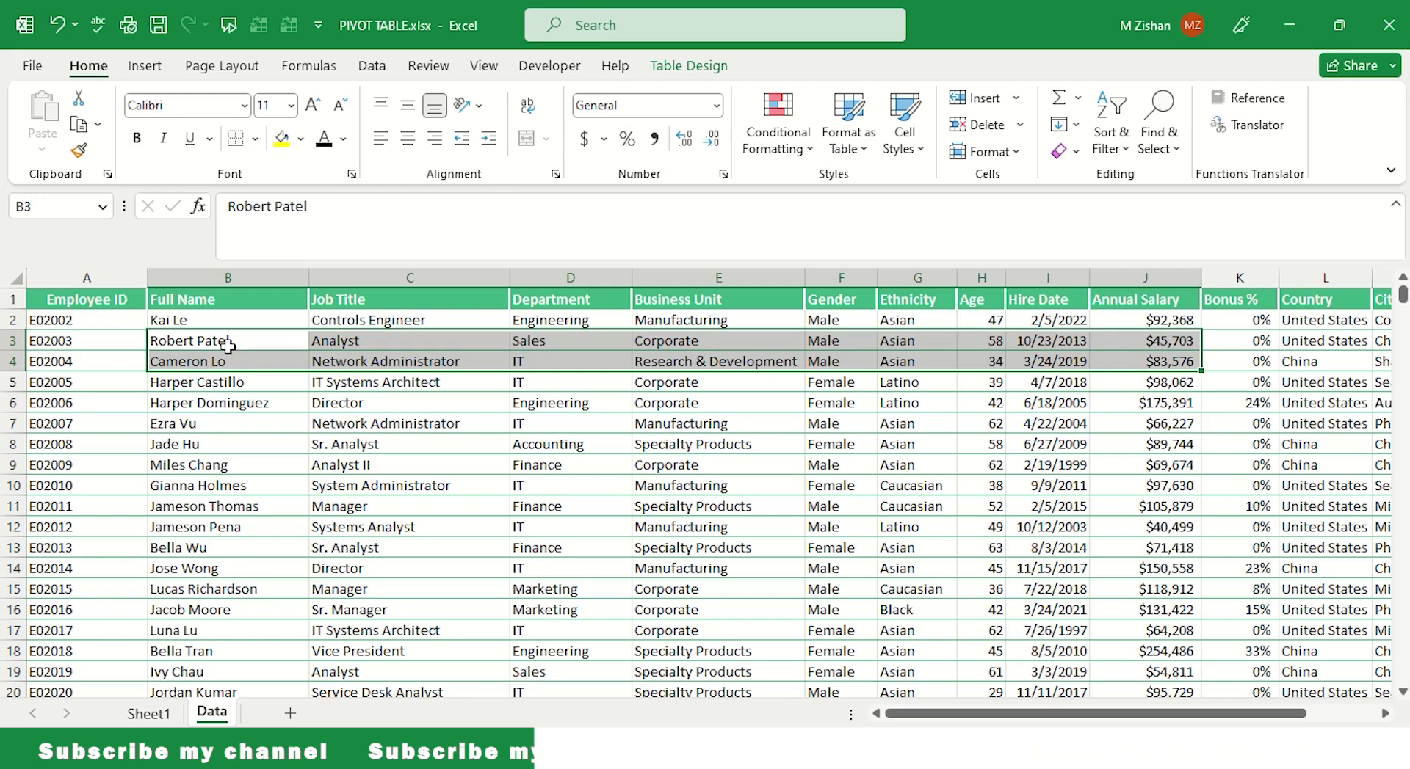
left_click_drag(228, 342, 716, 321)
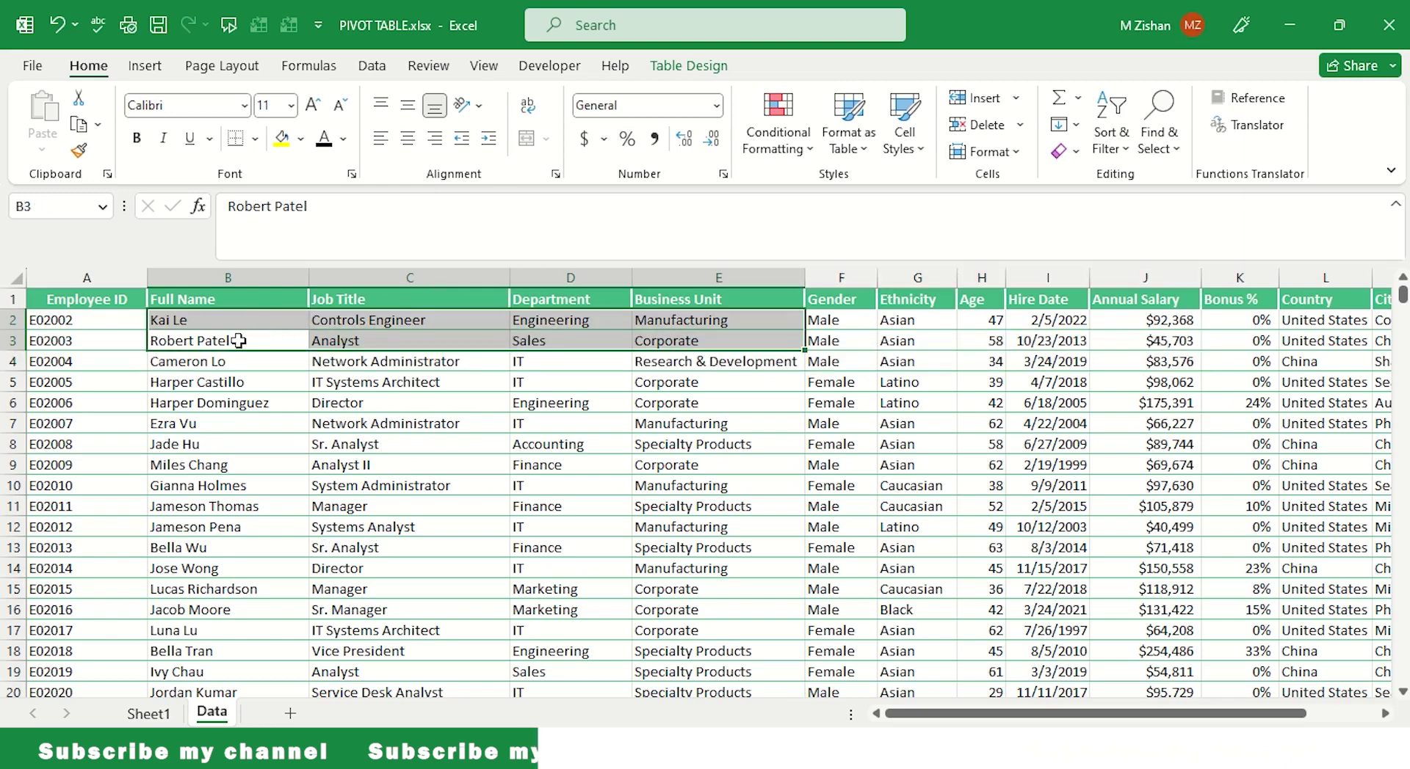
left_click(199, 426)
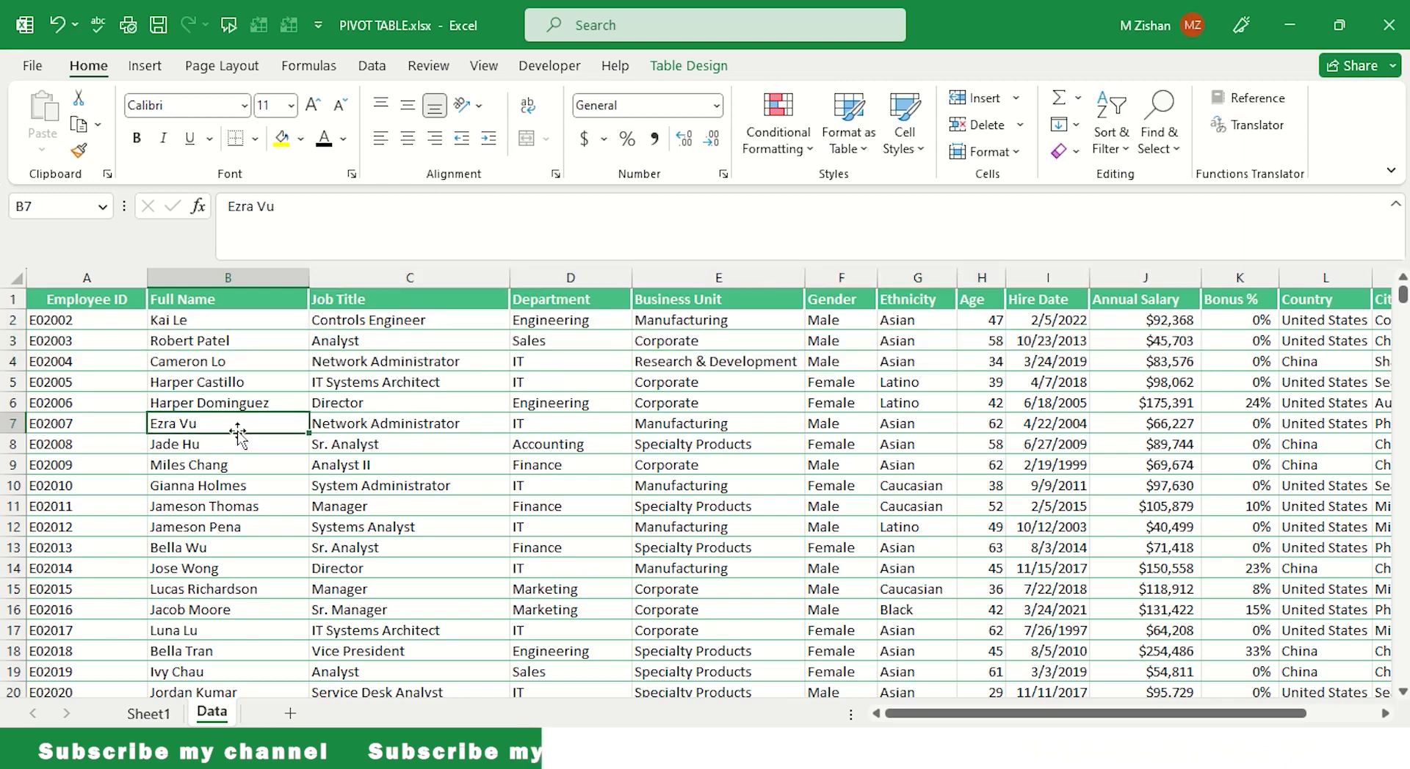
left_click_drag(235, 427, 1121, 418)
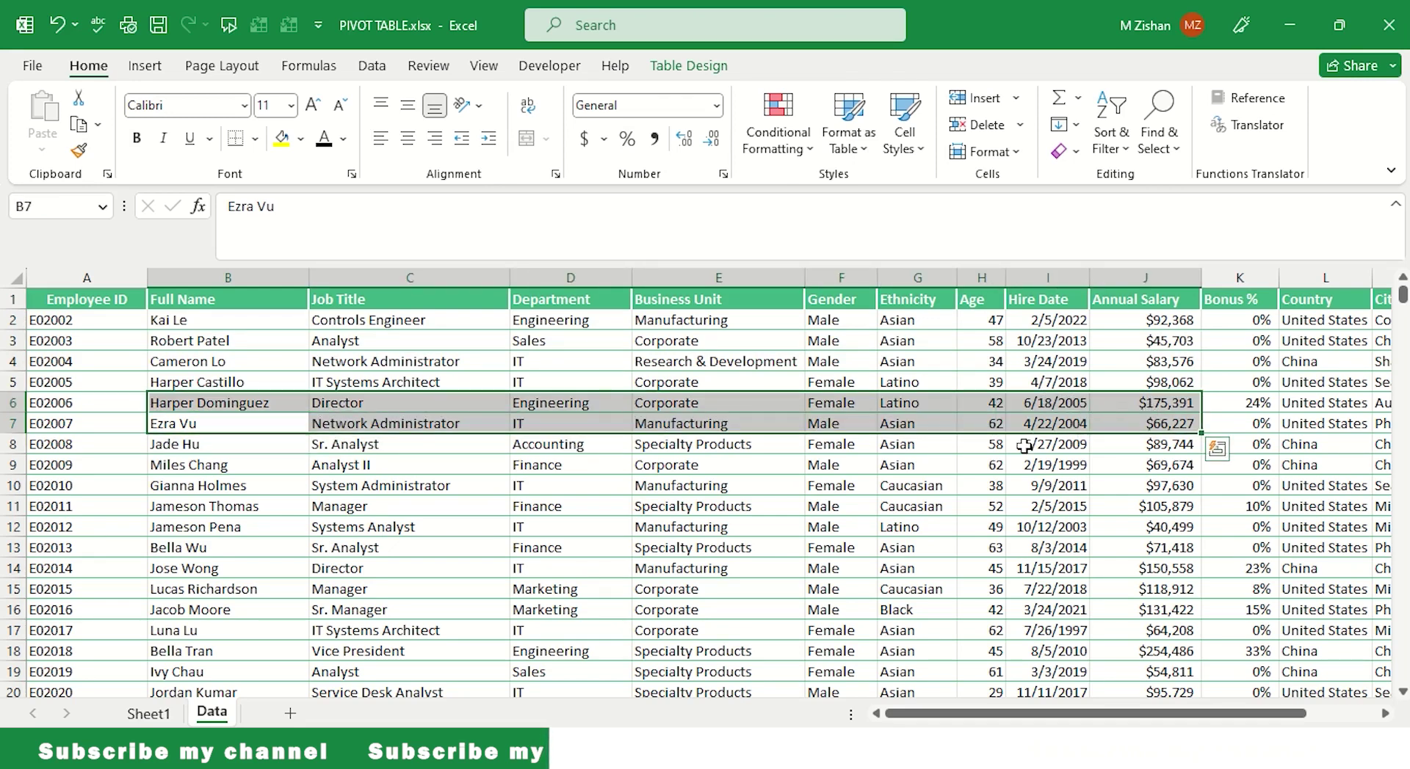
left_click(150, 714)
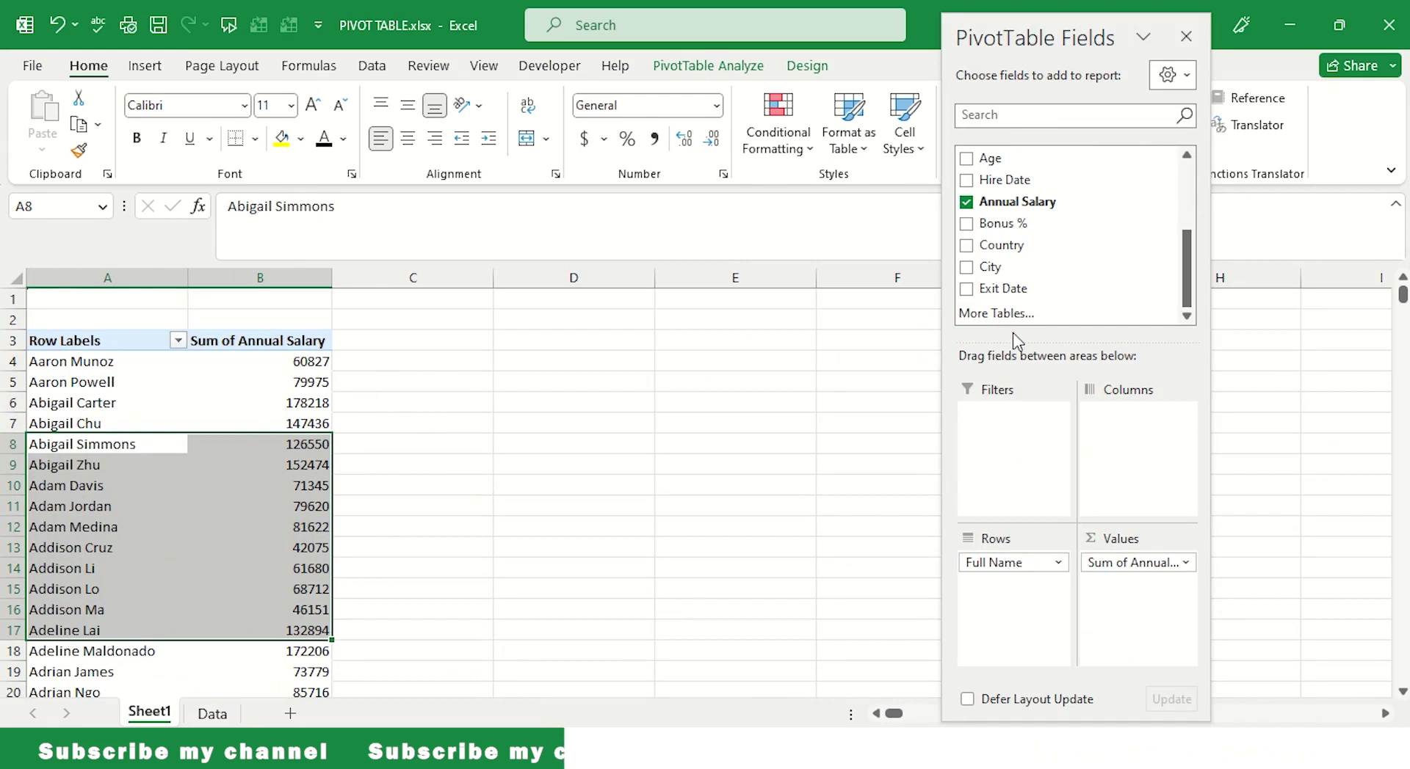
Add Bonus % to the Values area and place the City field in the Columns area, trying it in Rows first.
left_click_drag(1019, 223, 1150, 597)
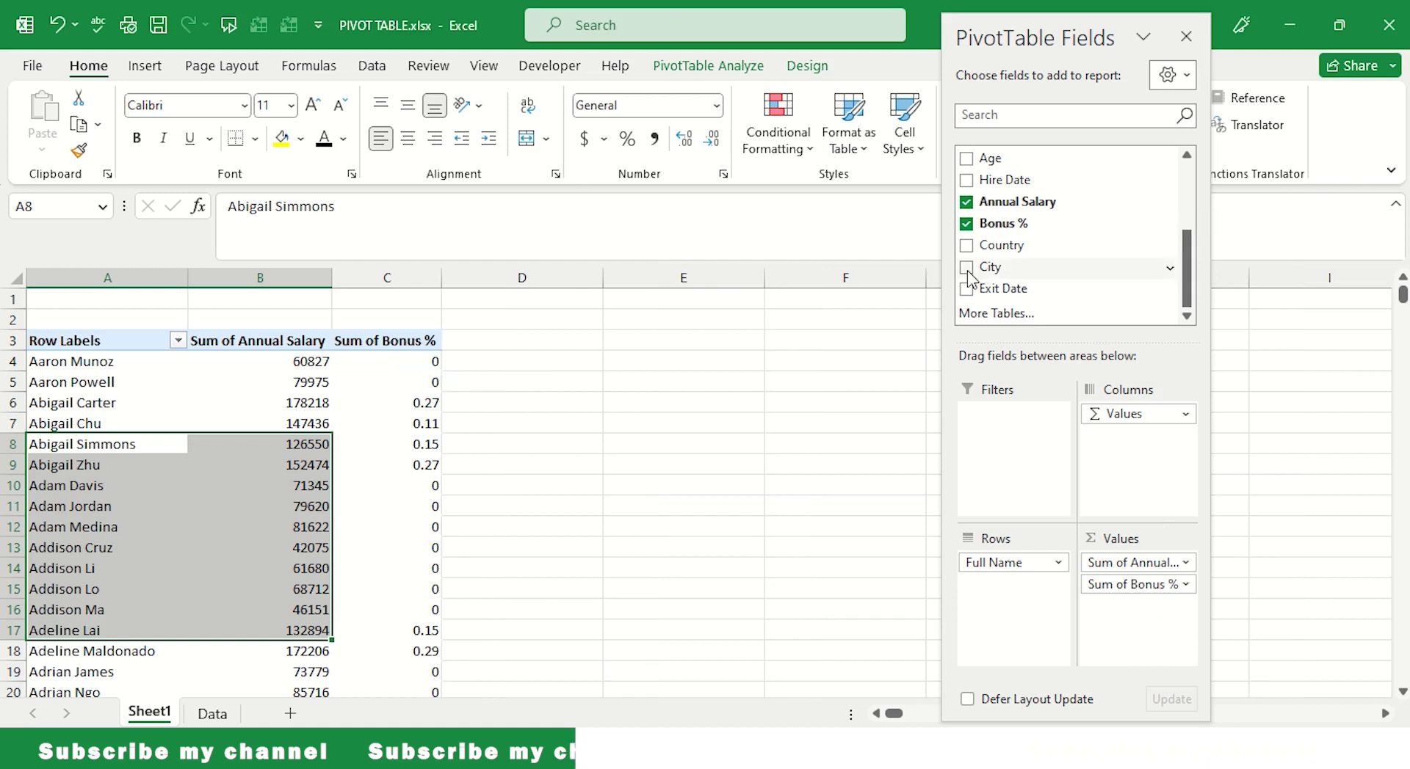
left_click_drag(990, 266, 1010, 602)
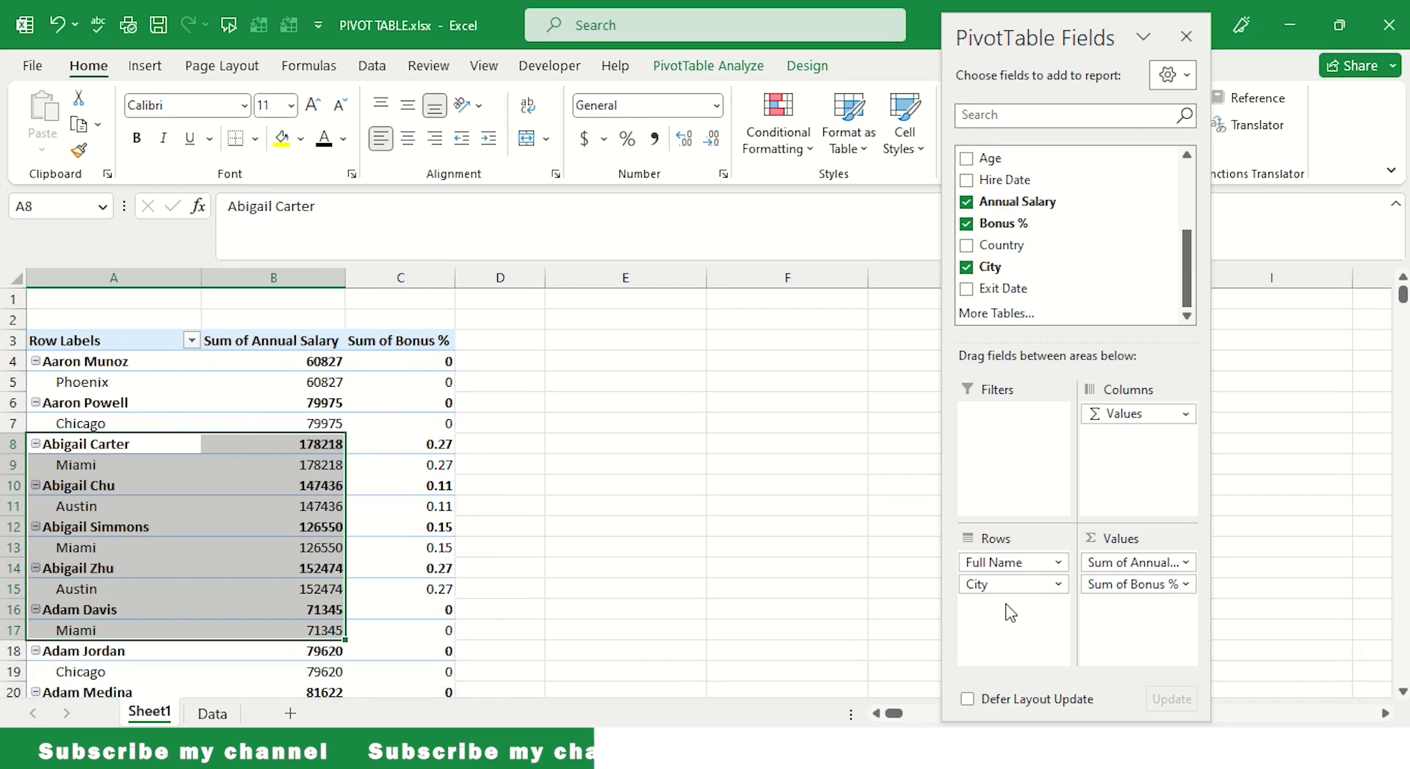
left_click_drag(997, 584, 1169, 472)
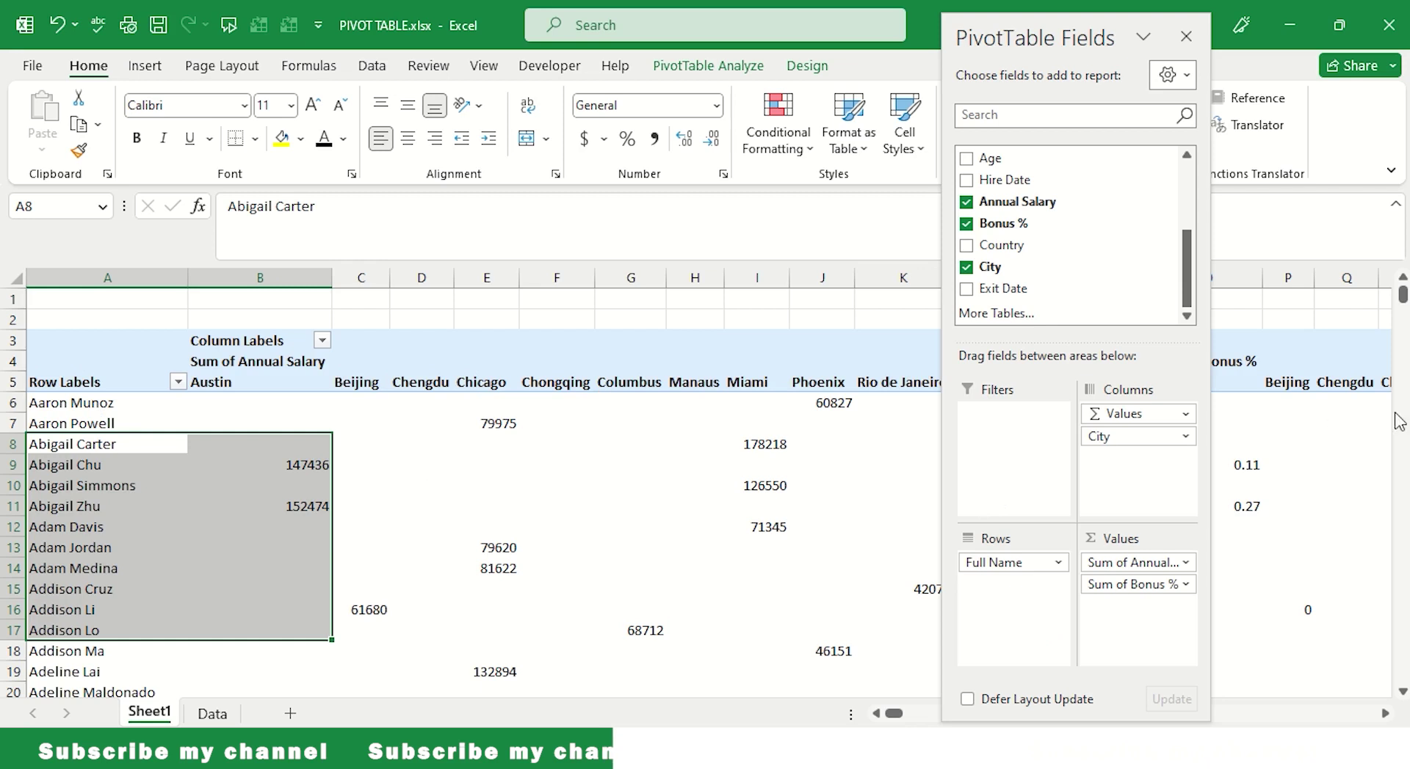
Remove all value fields from the PivotTable, add only Annual Salary back to Values, and look over the salaries by city.
left_click_drag(1149, 414, 1073, 264)
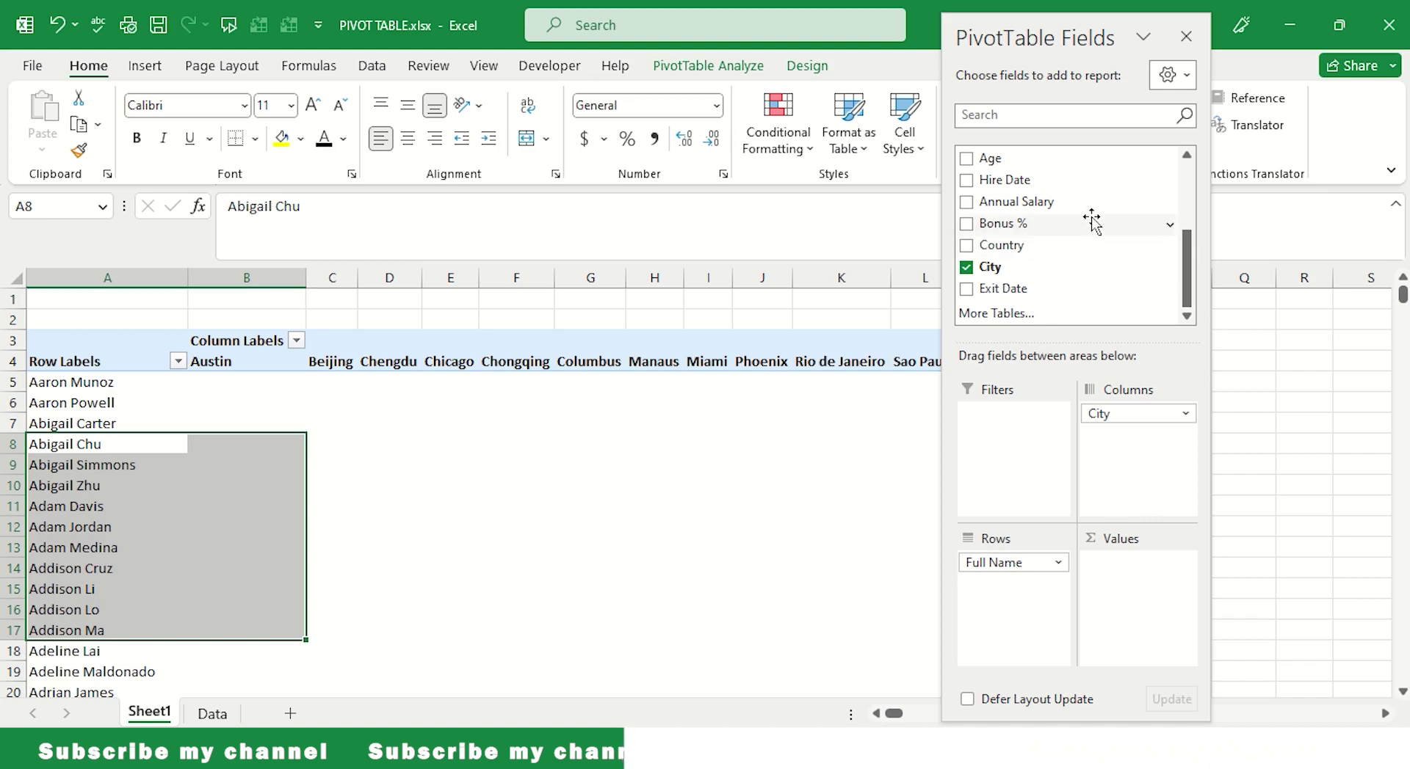
left_click_drag(1044, 201, 1151, 596)
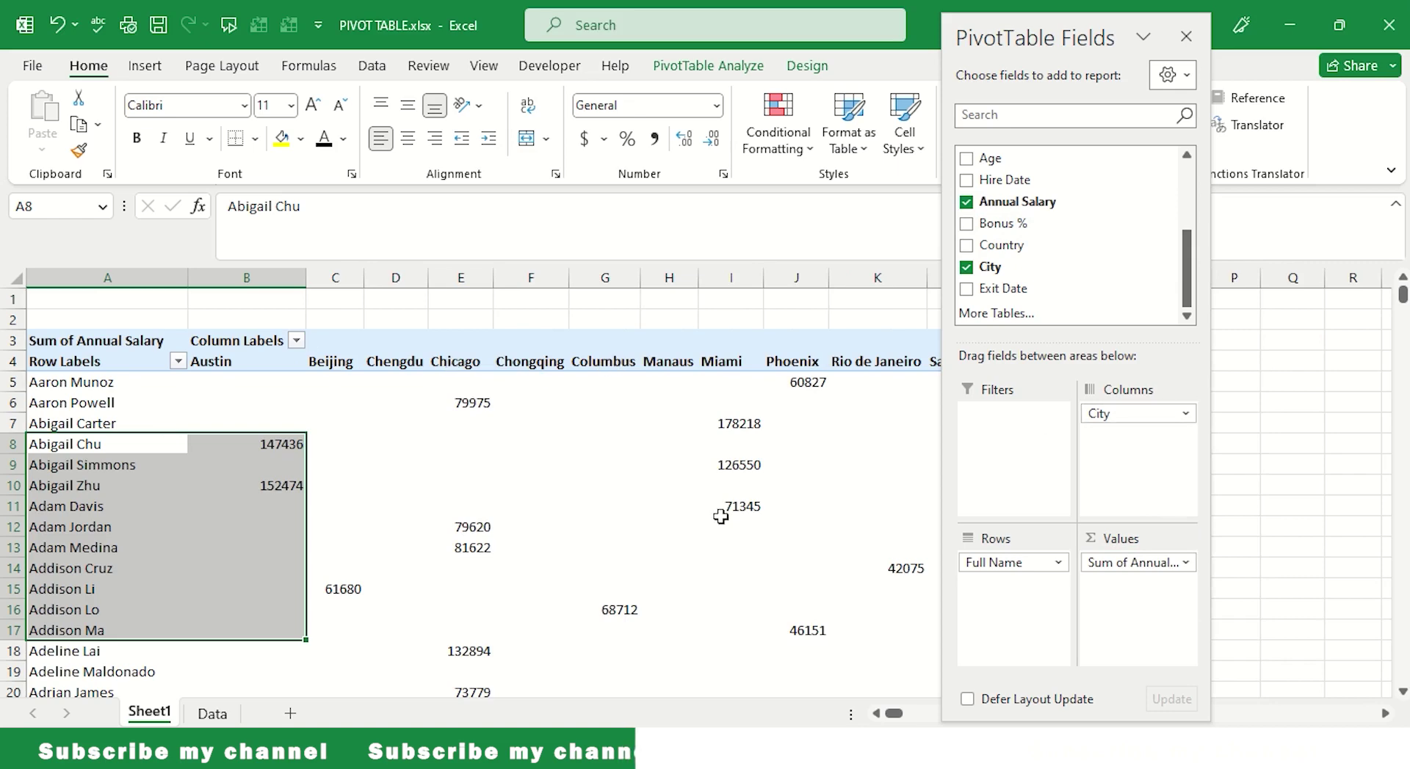
mouse_move(893, 714)
left_mouse_down()
mouse_move(921, 718)
mouse_move(897, 717)
left_mouse_up()
scroll(299, 455, "down", 8)
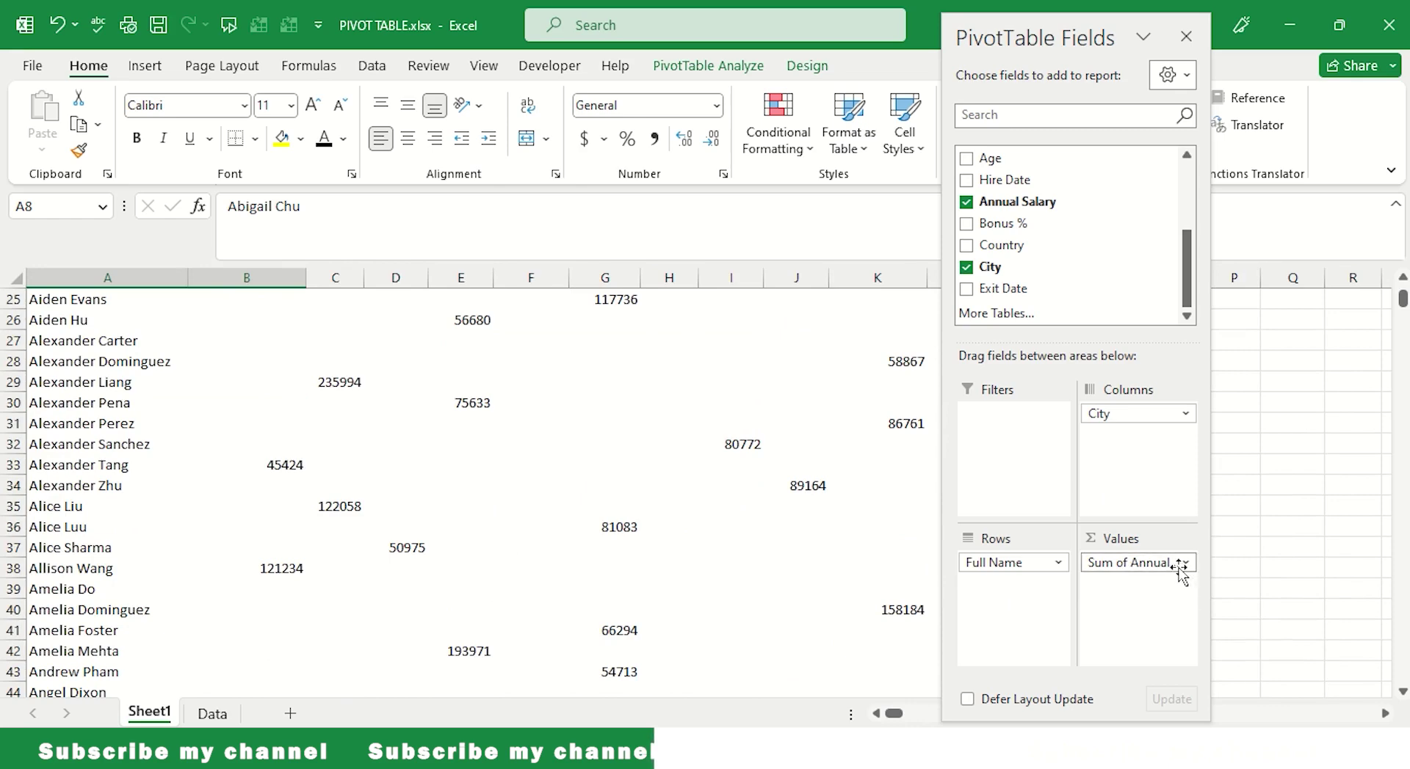
scroll(571, 439, "up", 7)
scroll(570, 439, "up", 1)
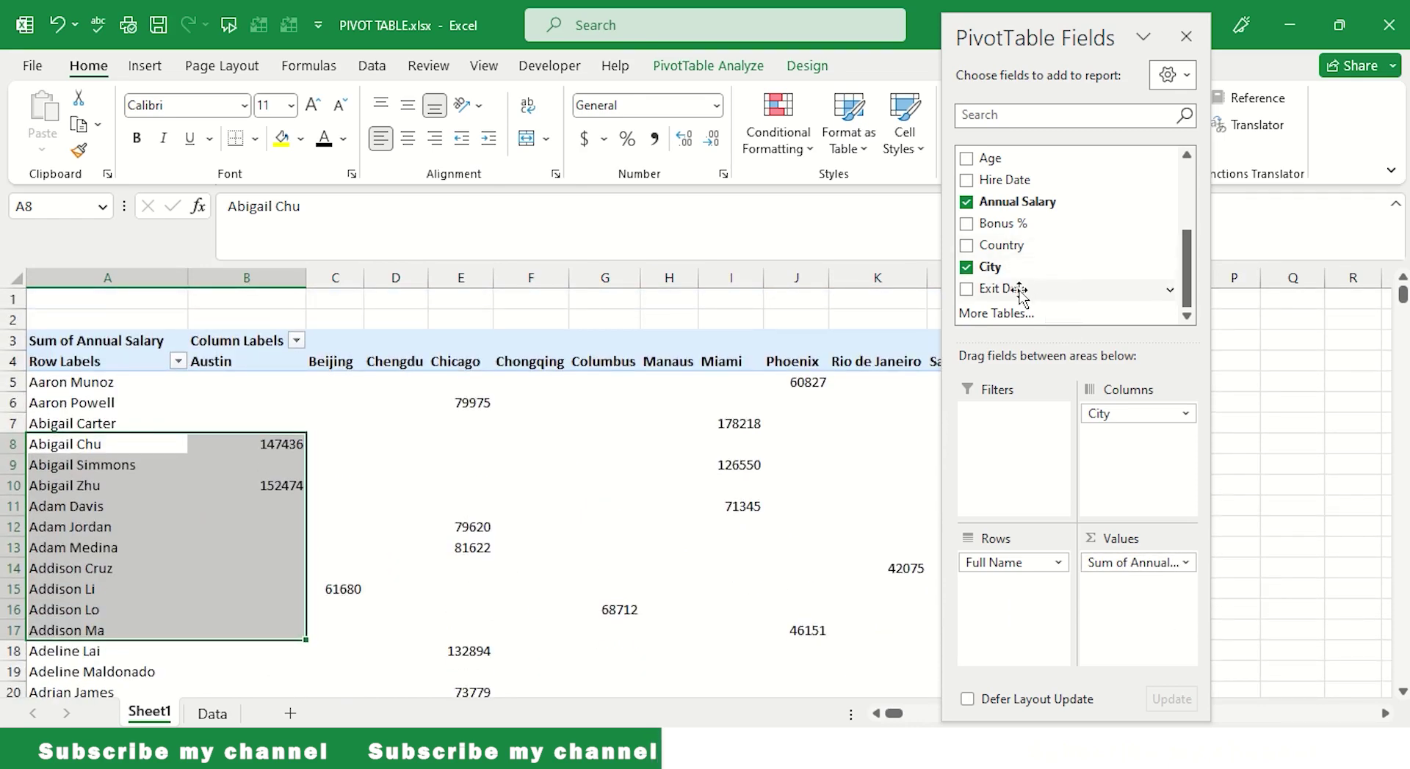
Add Exit Date to the Filters area and filter the report to 11/27/2003 with multiple item selection enabled.
left_click_drag(1038, 289, 1016, 470)
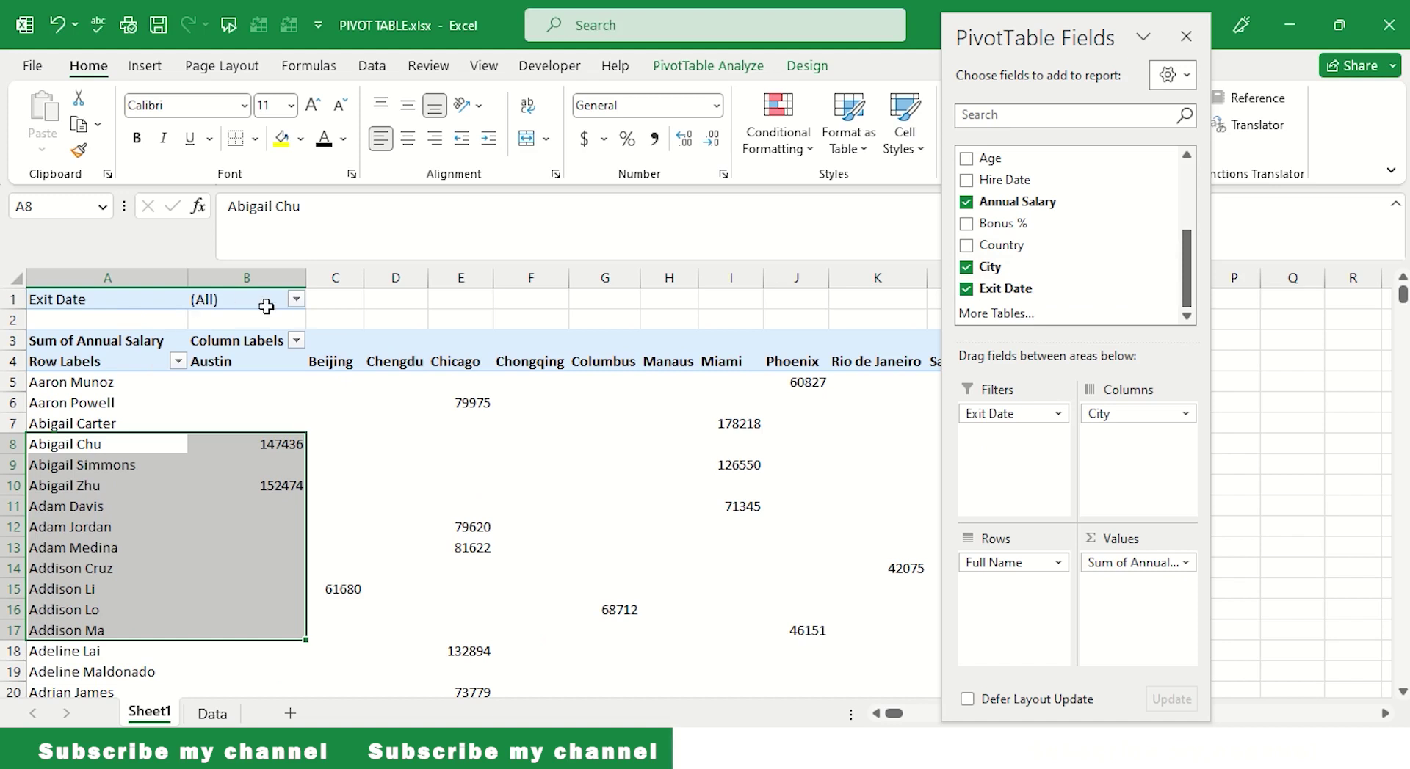
left_click(297, 299)
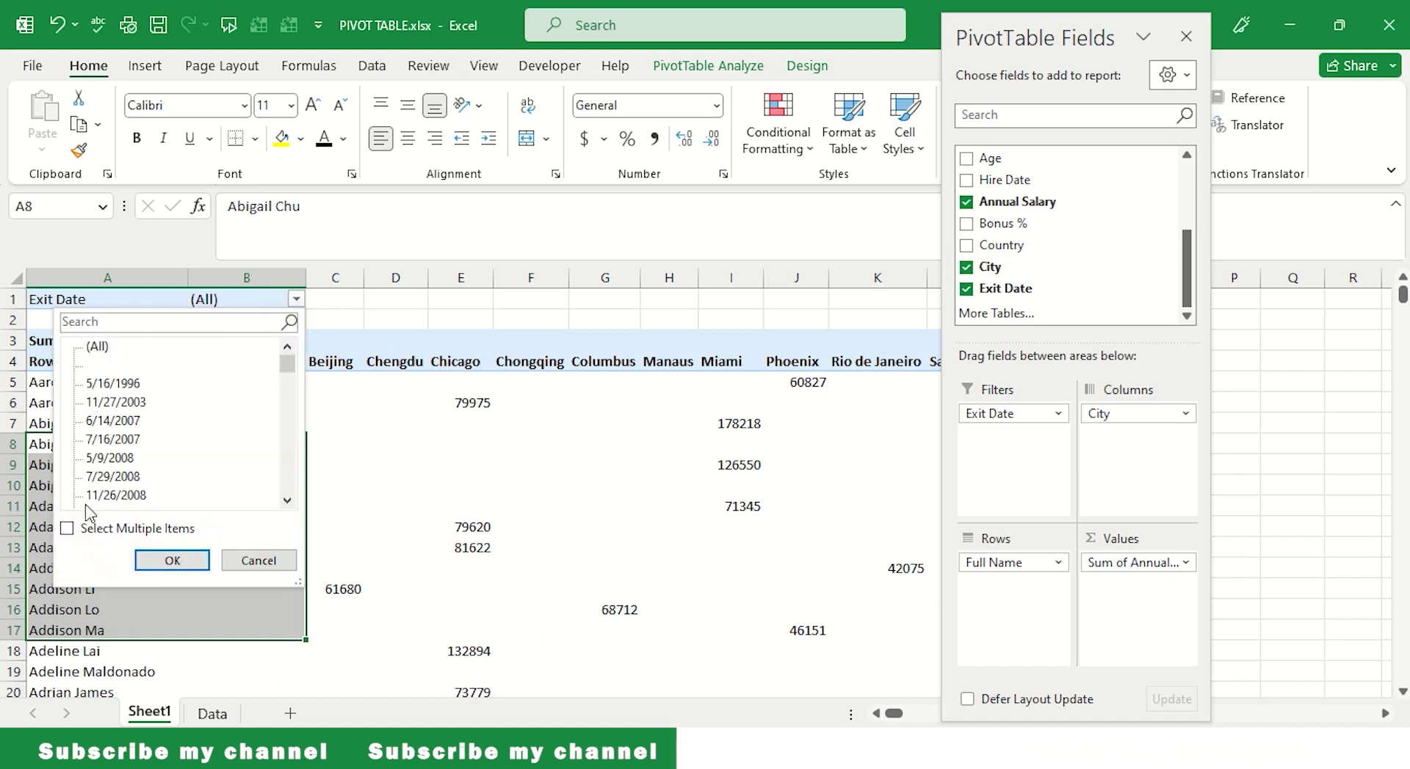
left_click(67, 529)
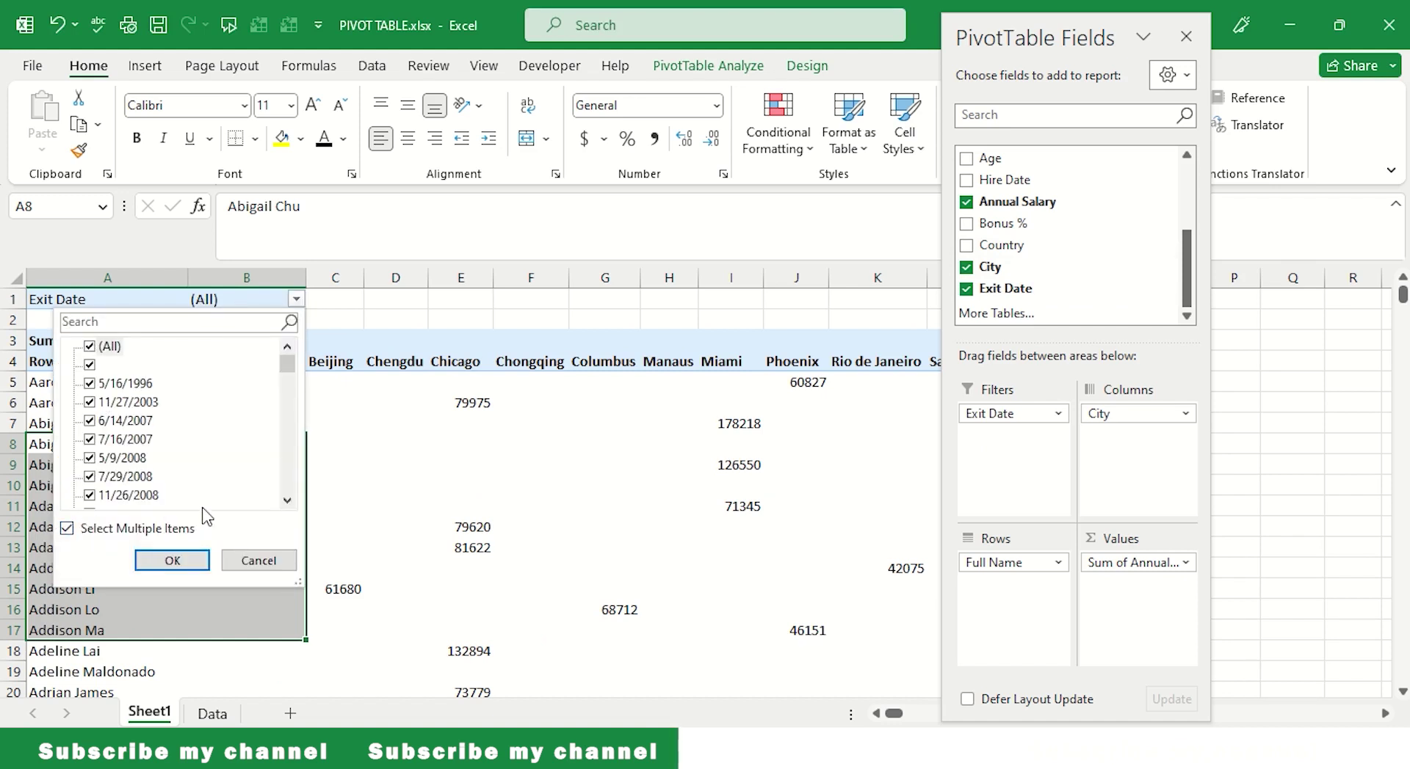
left_click(90, 347)
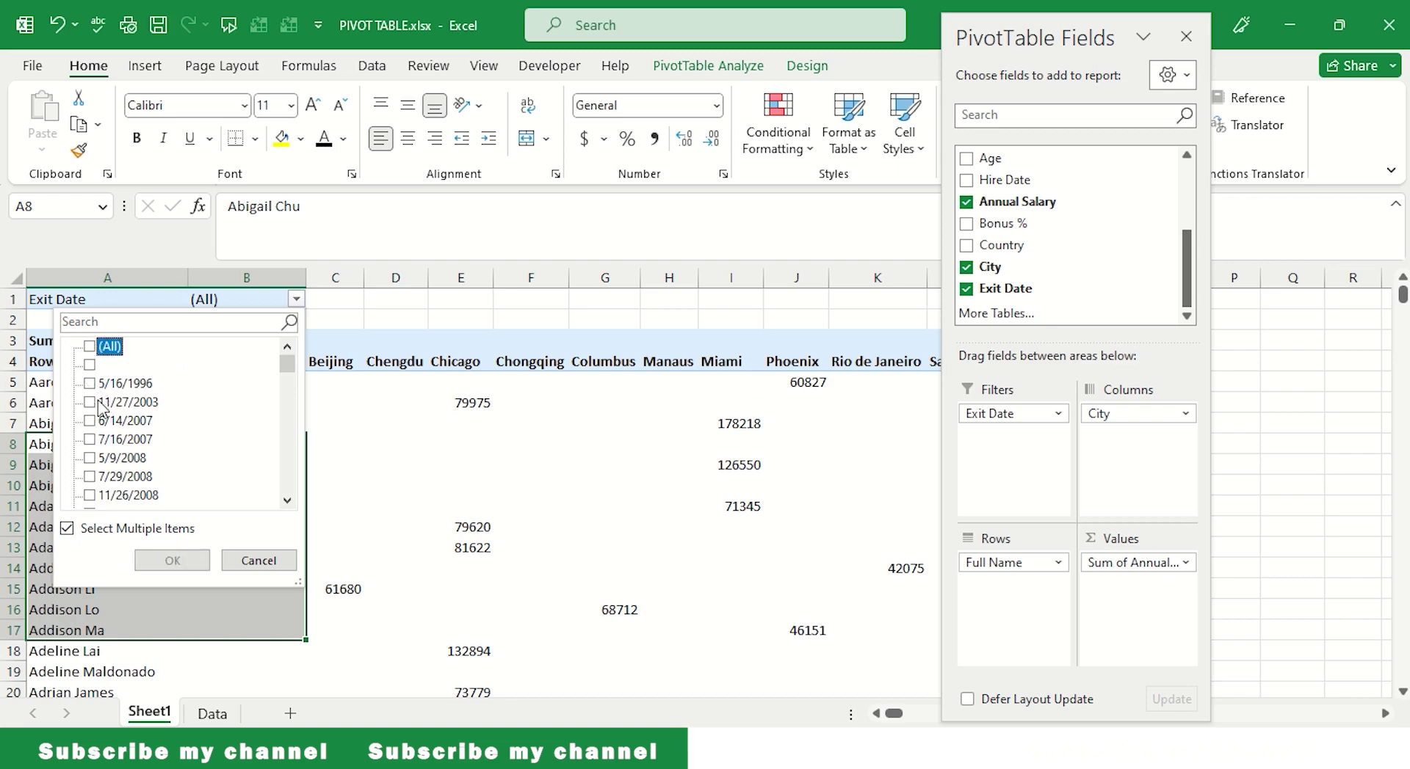
left_click(90, 403)
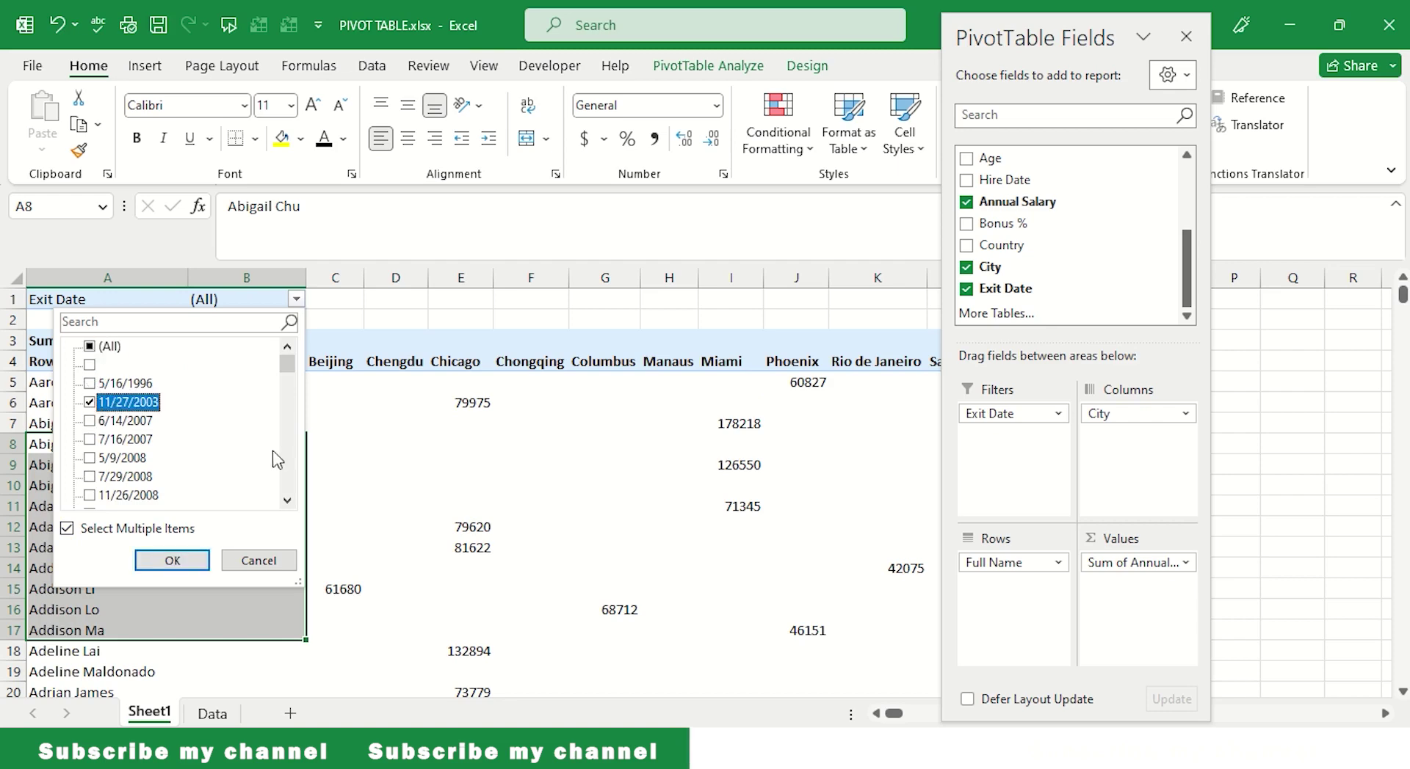
left_click(173, 561)
left_click(88, 385)
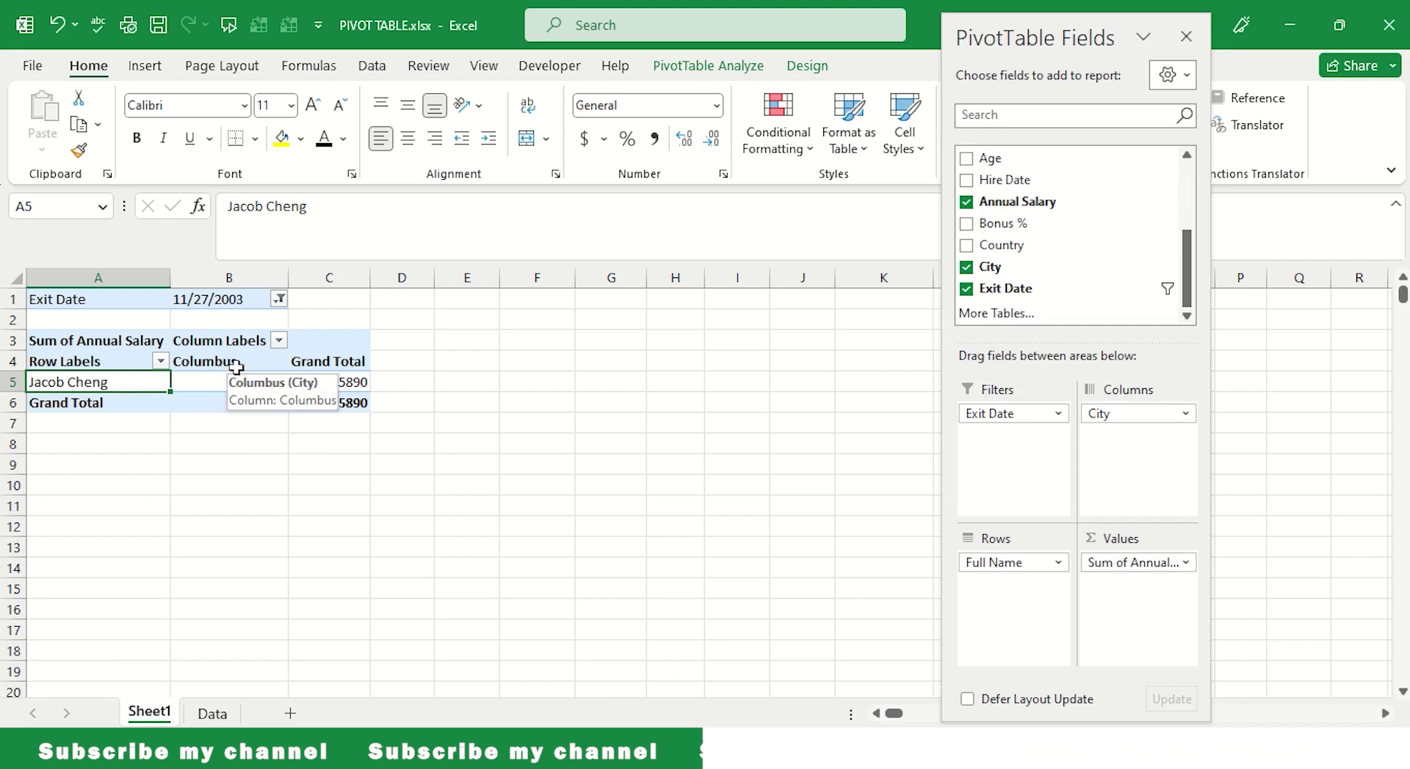
left_click(211, 381)
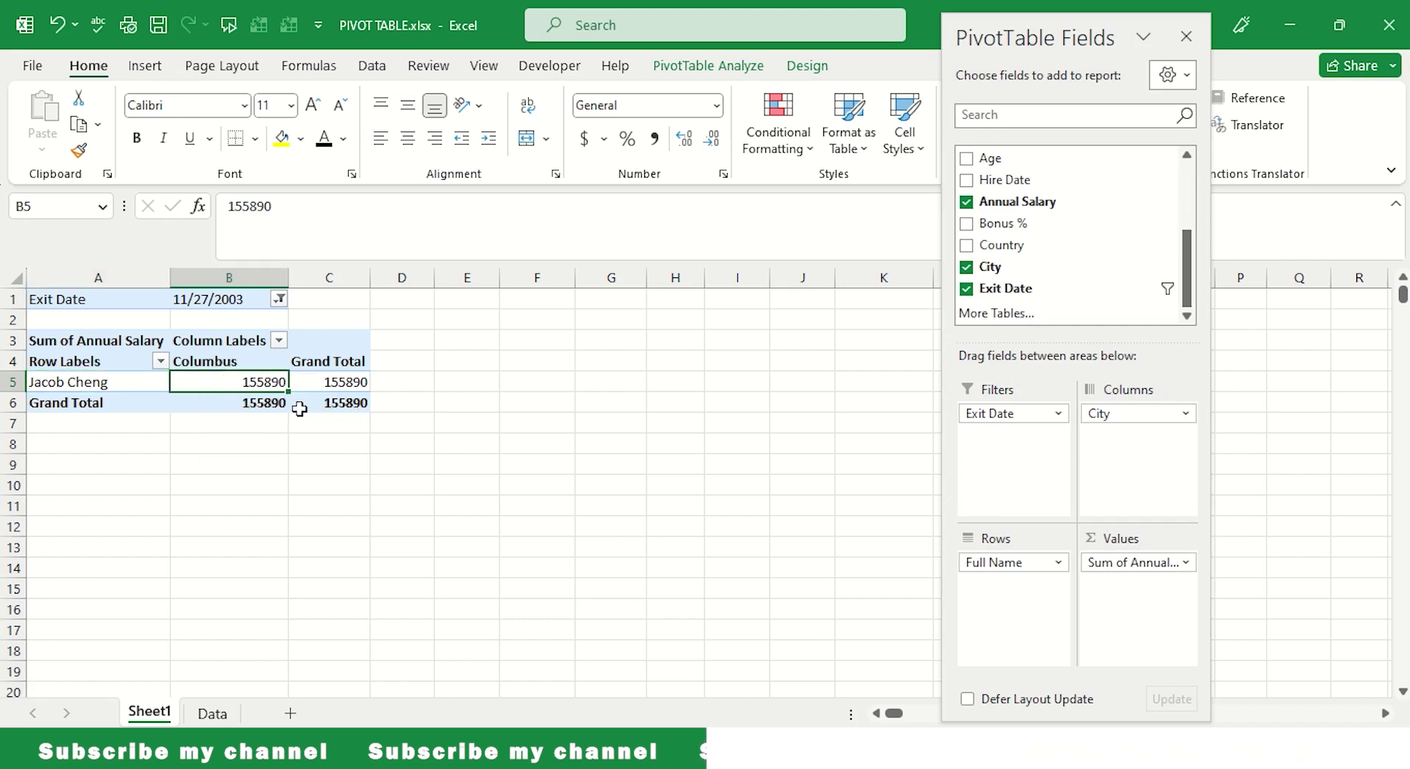
Change the report's Exit Date filter to include only 5/16/1996, 11/27/2003 and 6/14/2007.
left_click(279, 299)
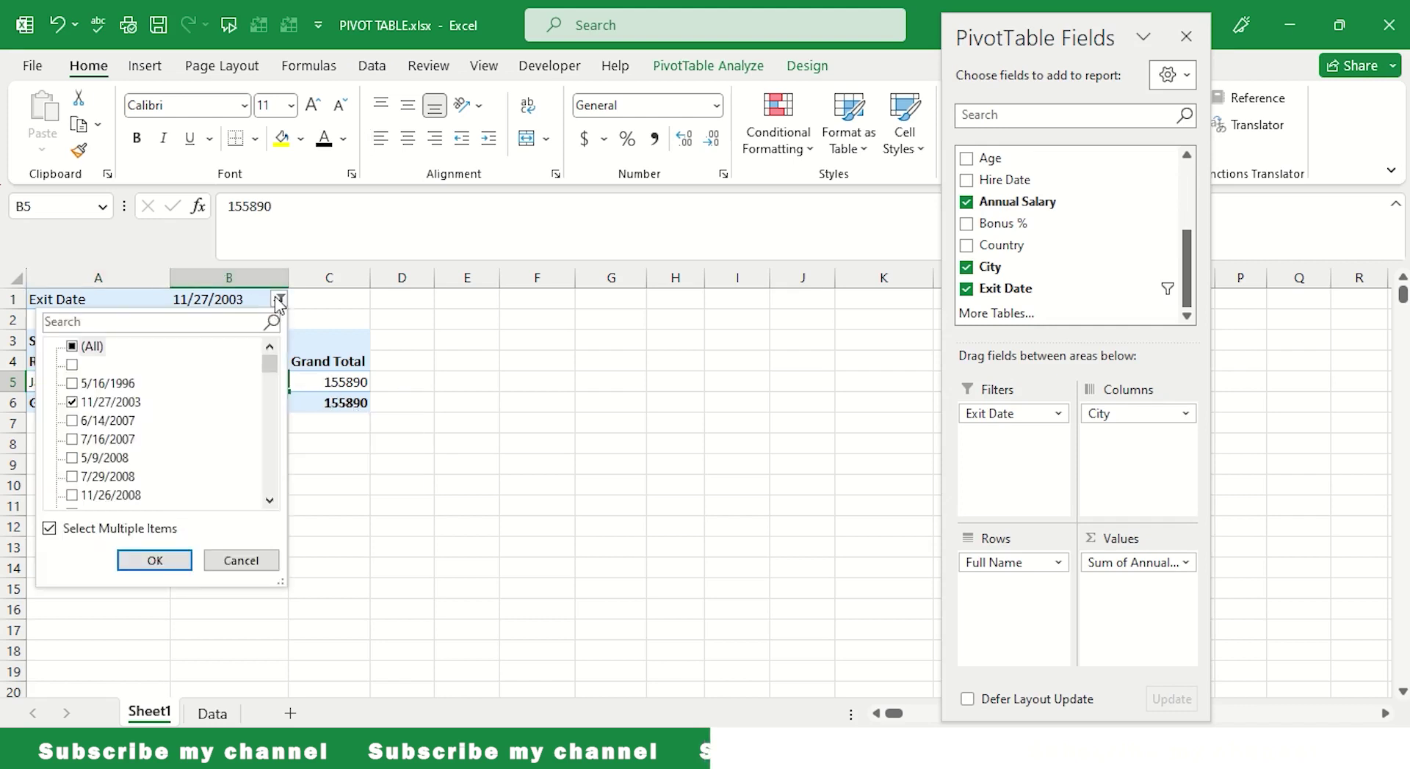
left_click(73, 347)
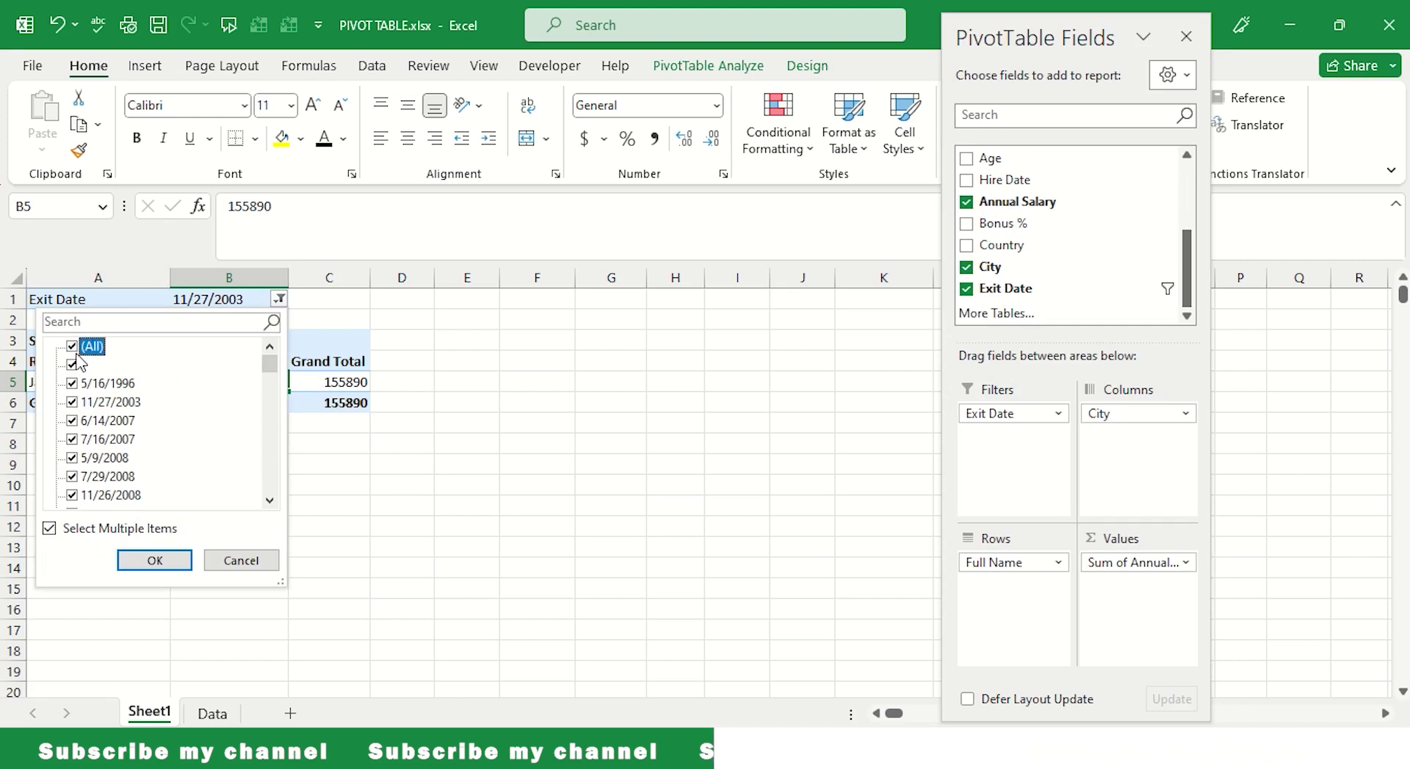
left_click(77, 346)
left_click(73, 383)
left_click(86, 403)
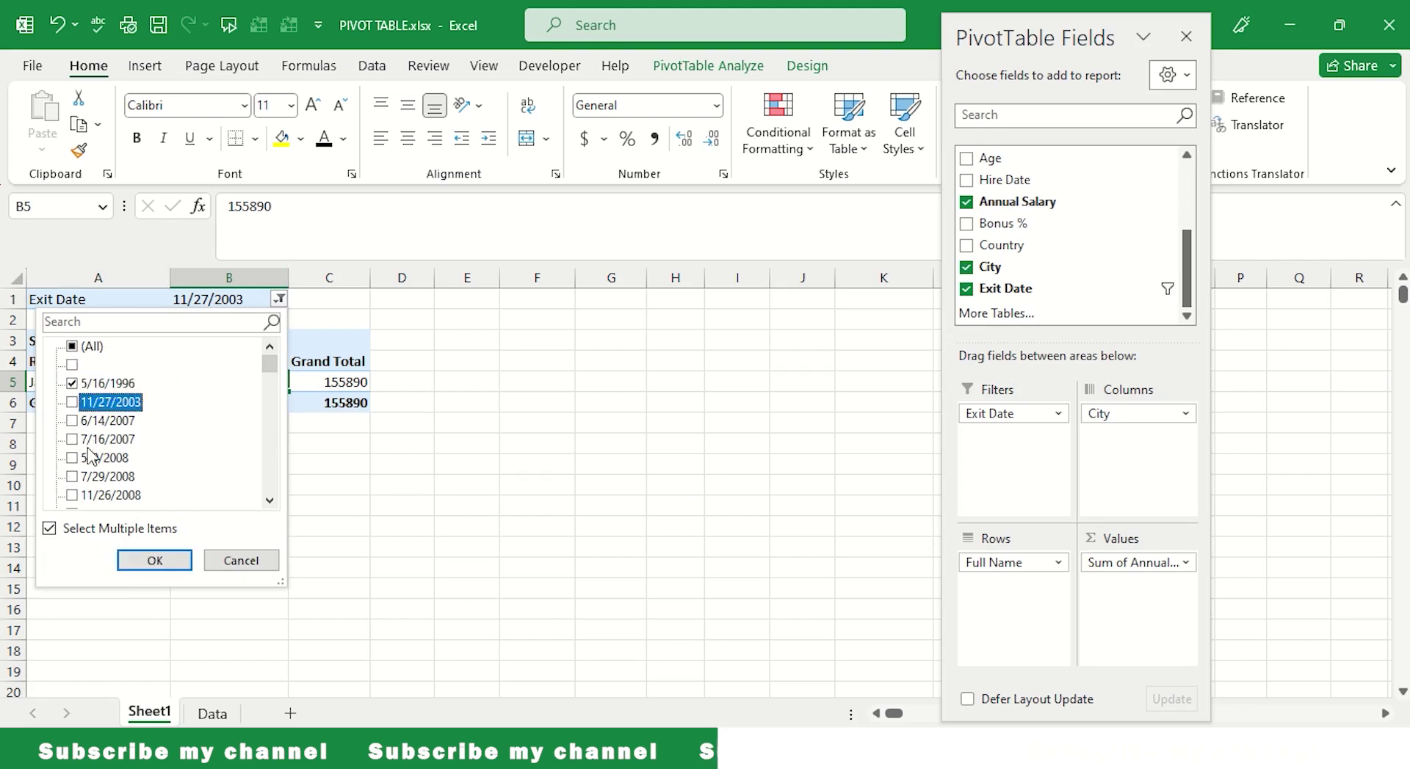
left_click(87, 420)
left_click(72, 403)
left_click(71, 421)
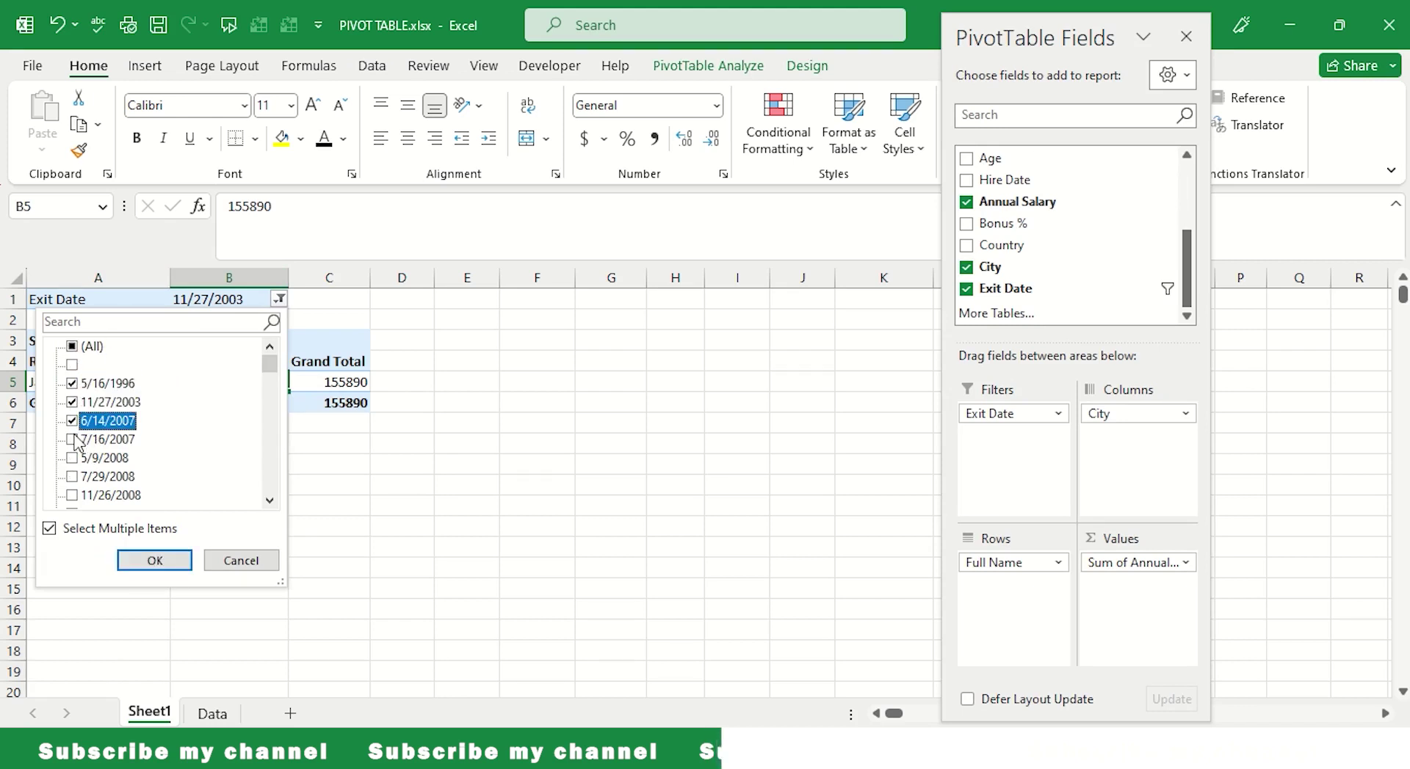
left_click(144, 564)
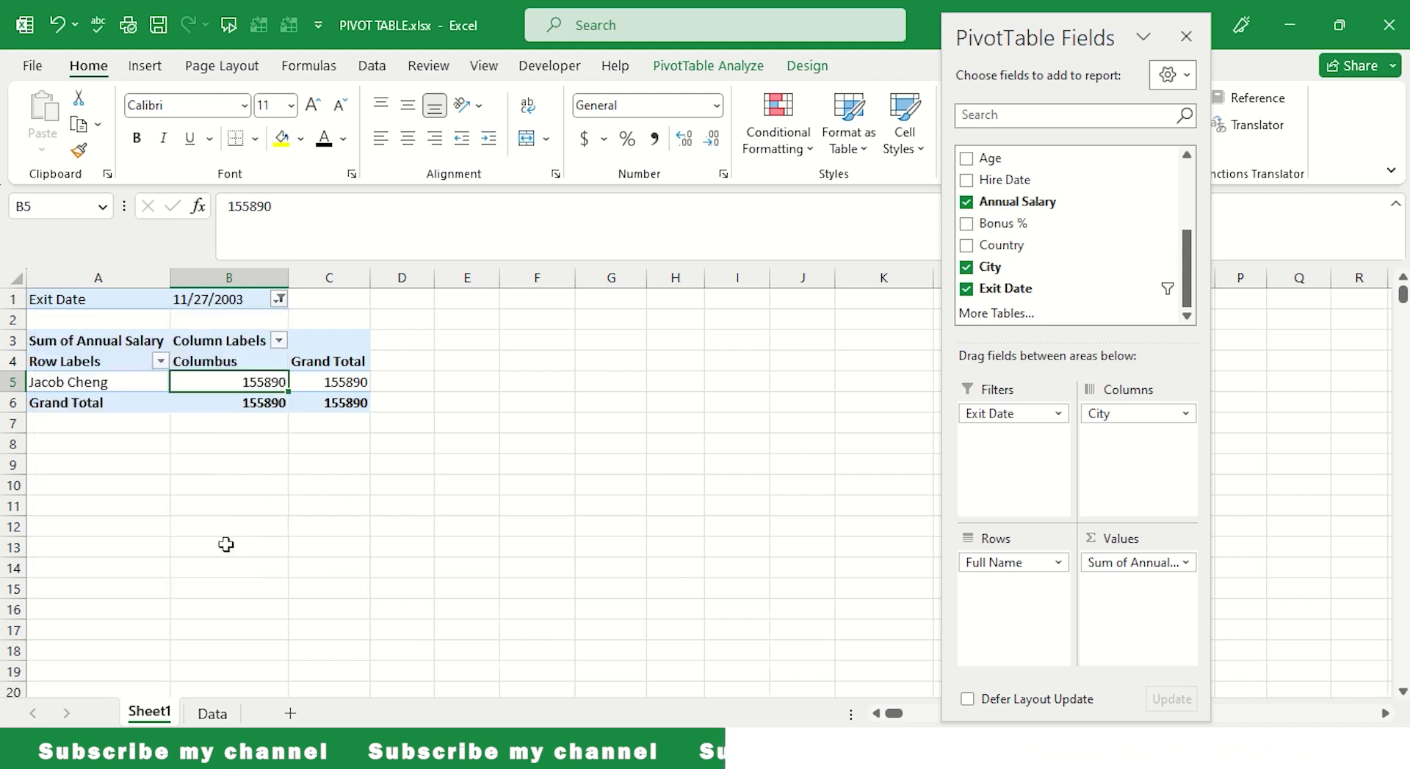
Look over the filtered report's employee names, city headings and the salary values for each city.
left_click_drag(80, 385, 97, 426)
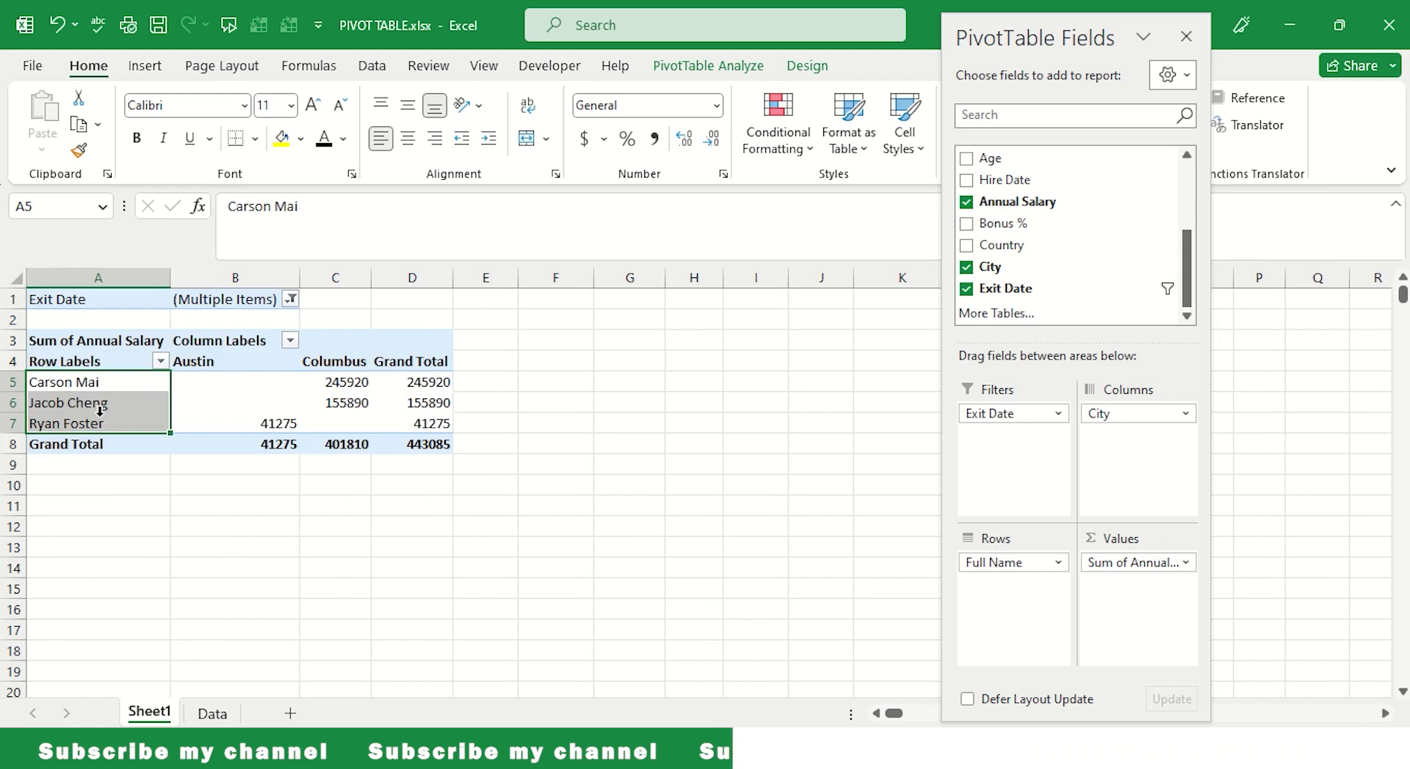
left_click(250, 365)
left_click_drag(258, 366, 394, 361)
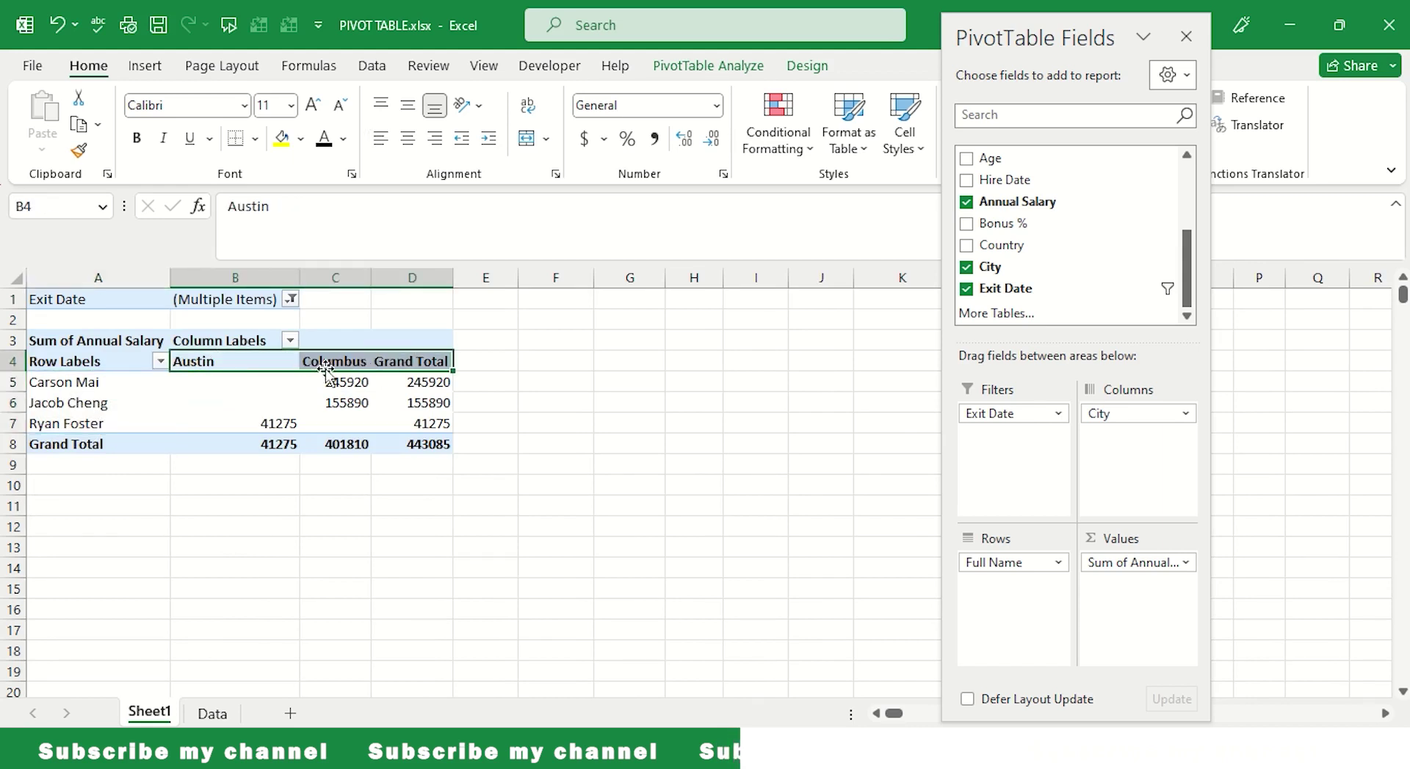
left_click(339, 423)
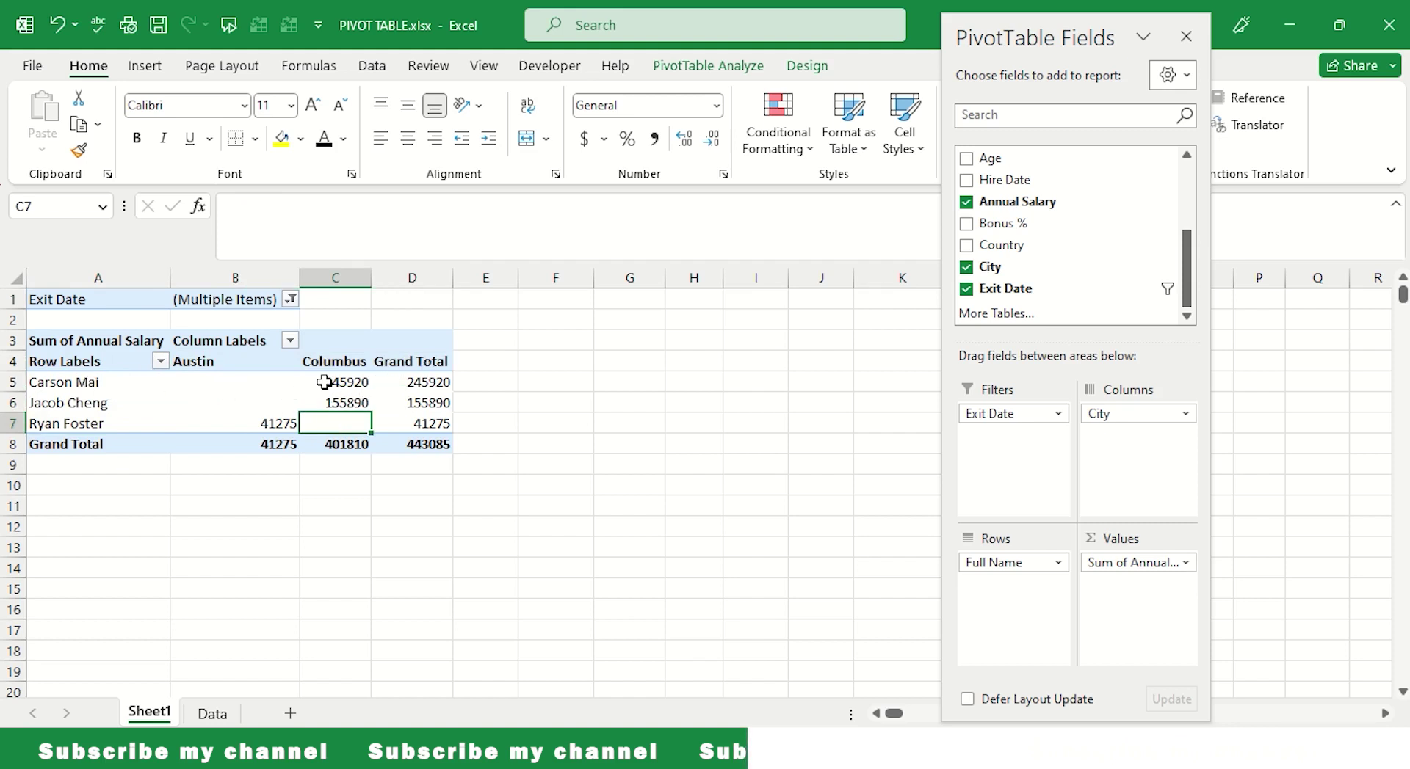
left_click_drag(337, 382, 275, 423)
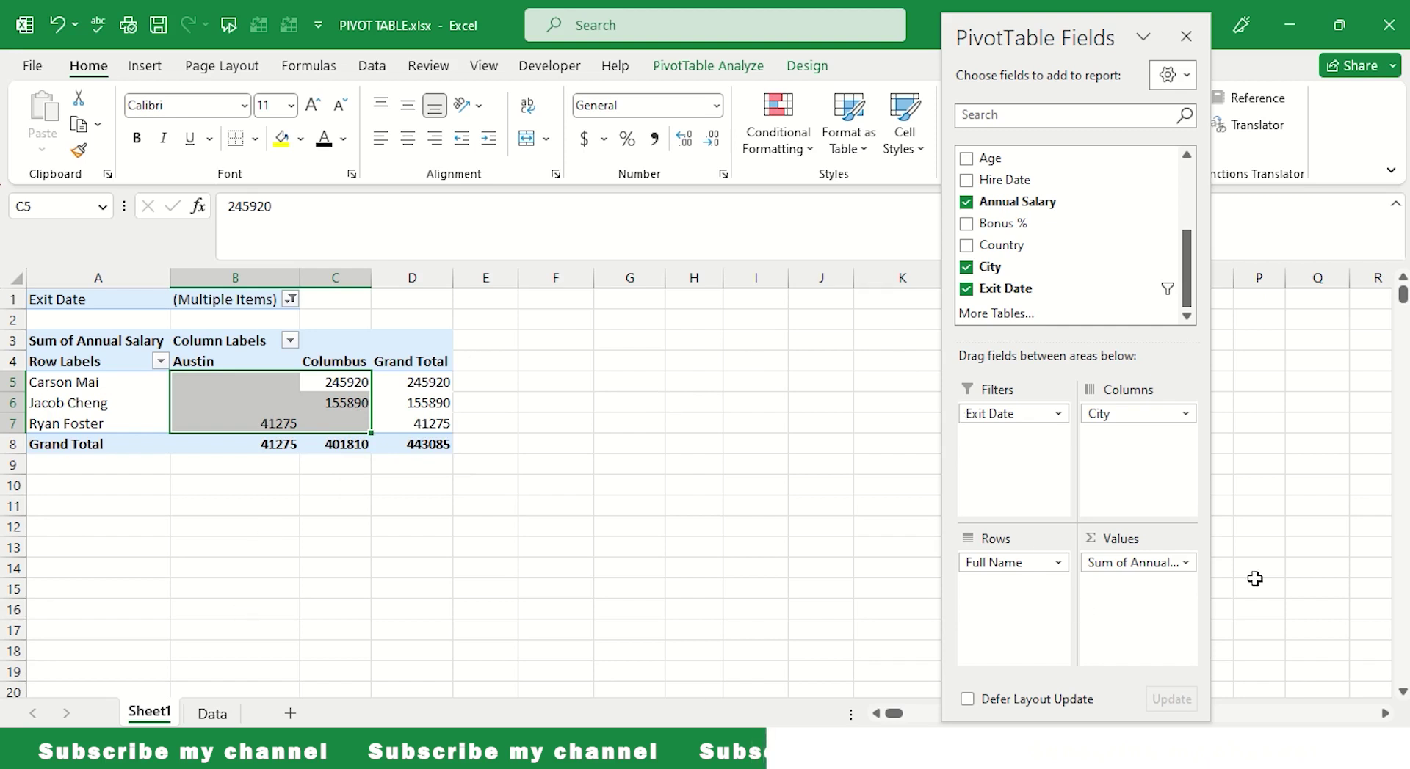
Move Full Name from Rows to Columns below City, collapse both city groups, and expand Columbus again to view its employees.
left_click_drag(1016, 564, 1128, 460)
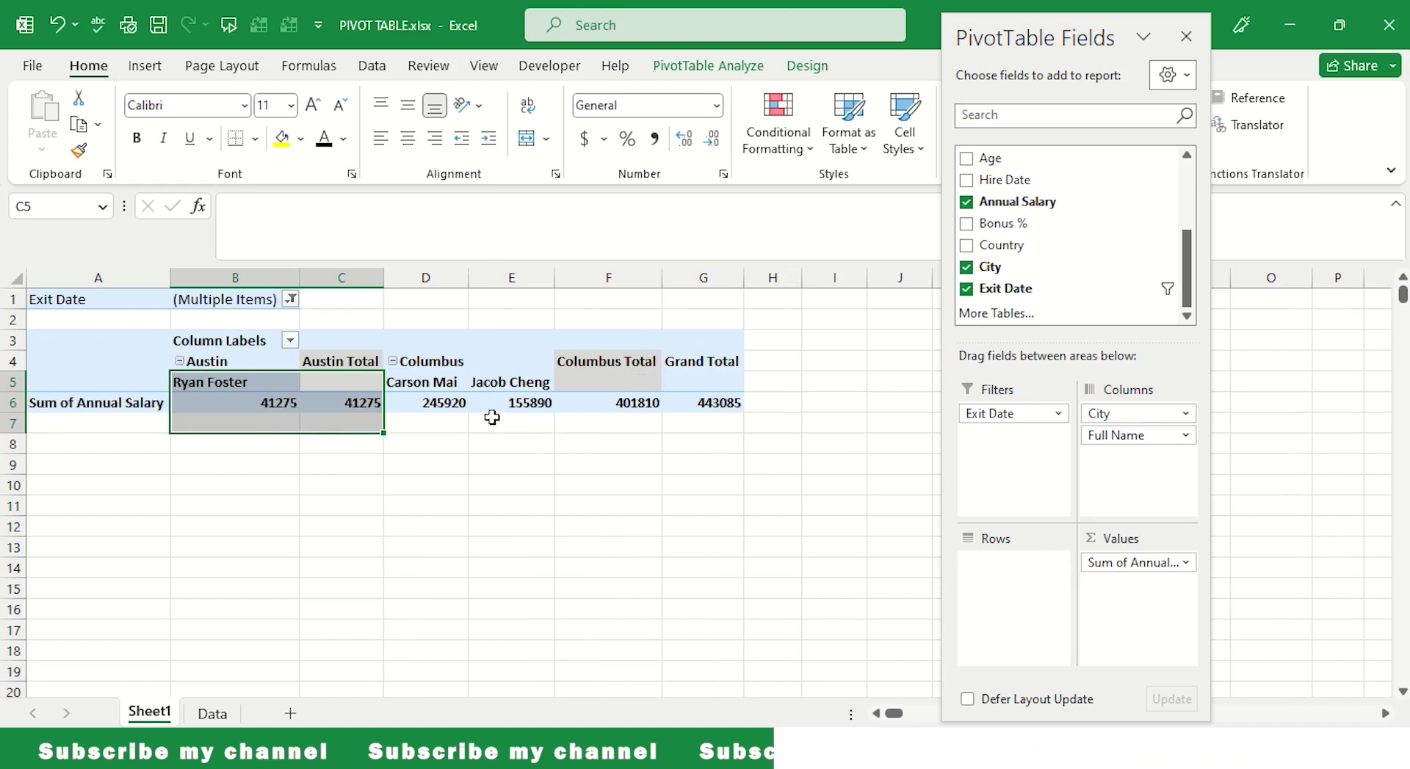
left_click(392, 361)
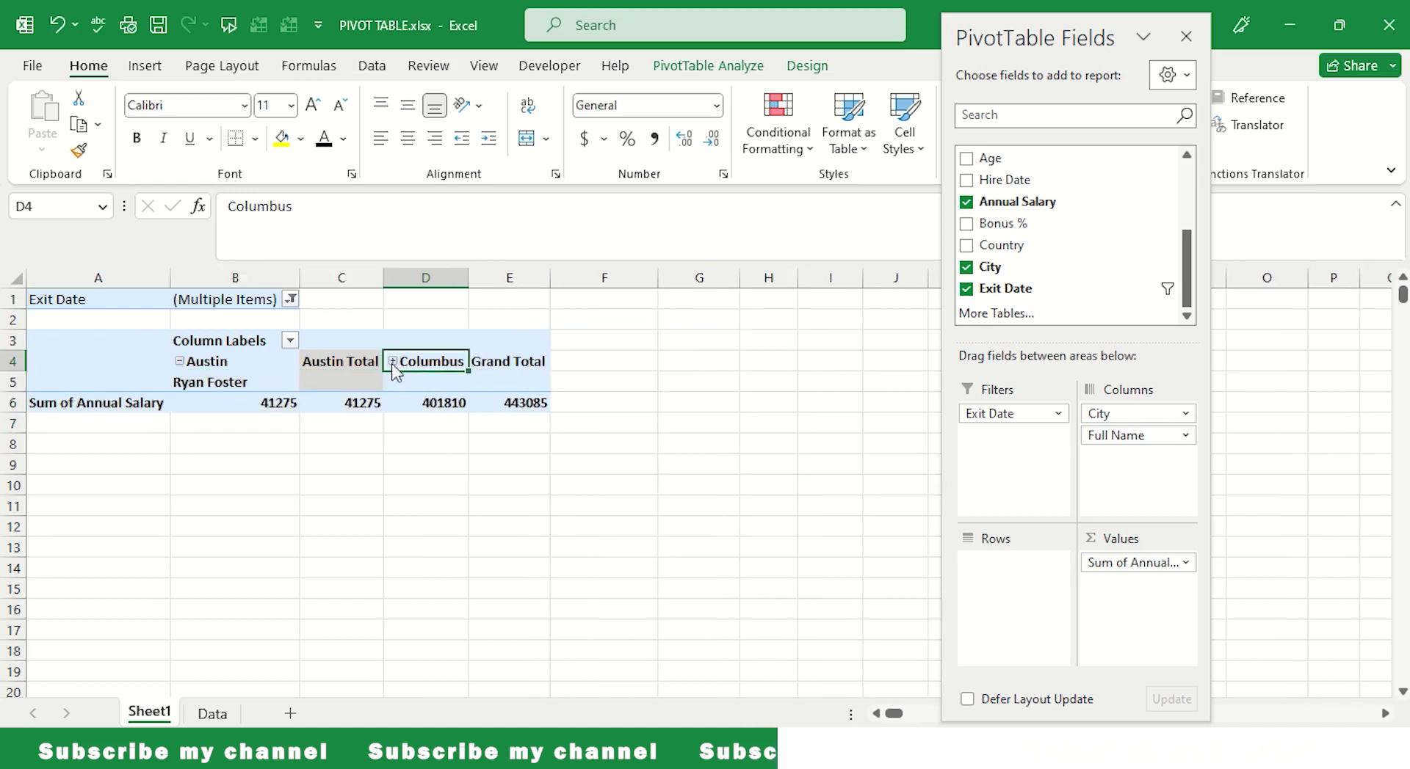
left_click(183, 362)
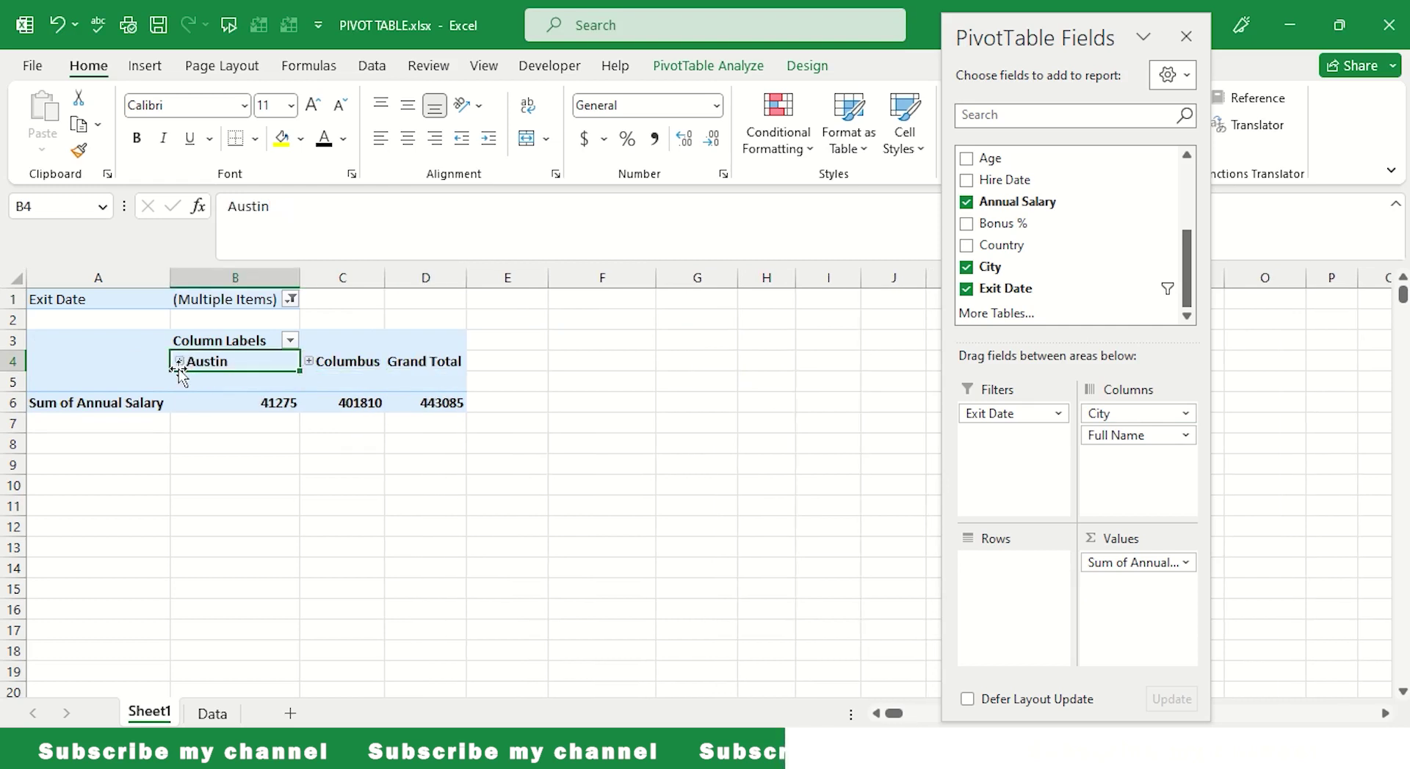
left_click(309, 361)
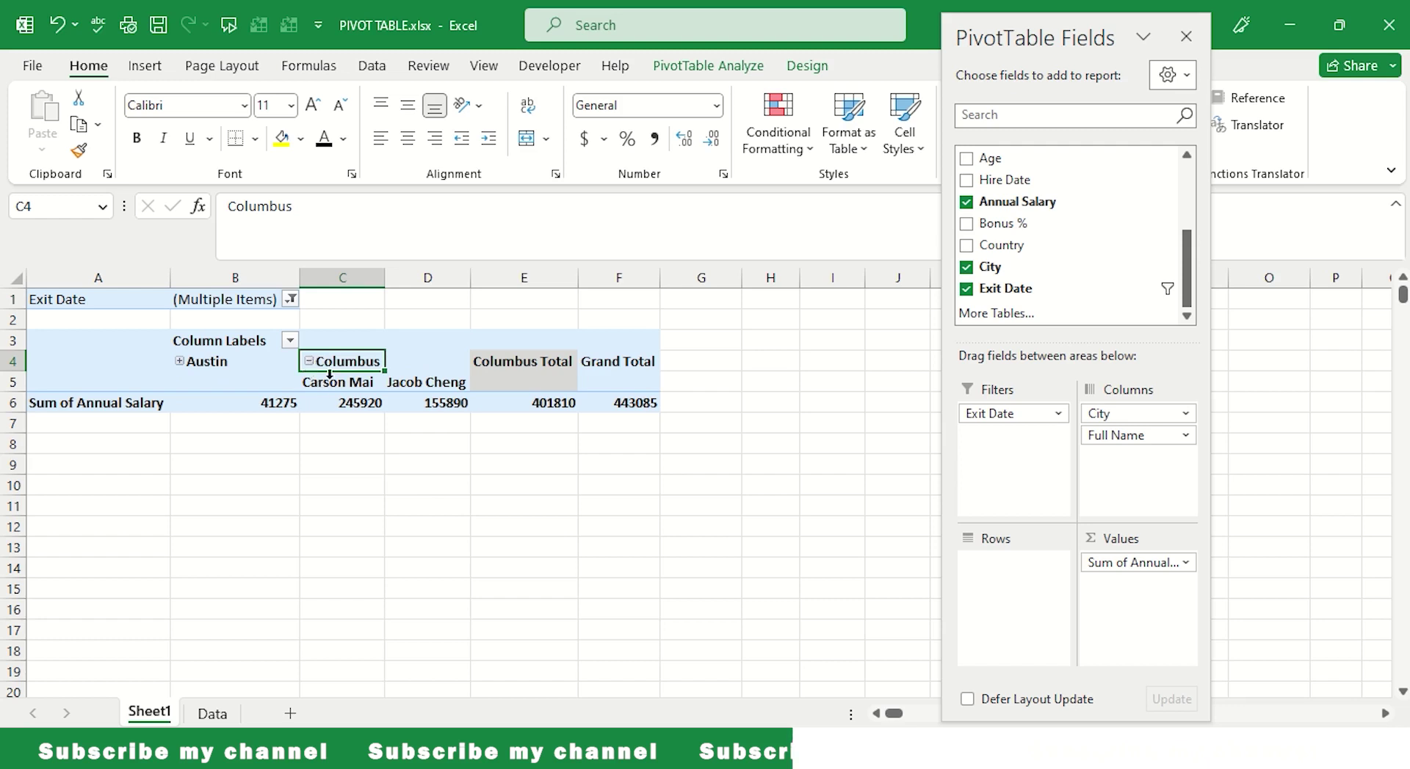
left_click_drag(332, 388, 431, 383)
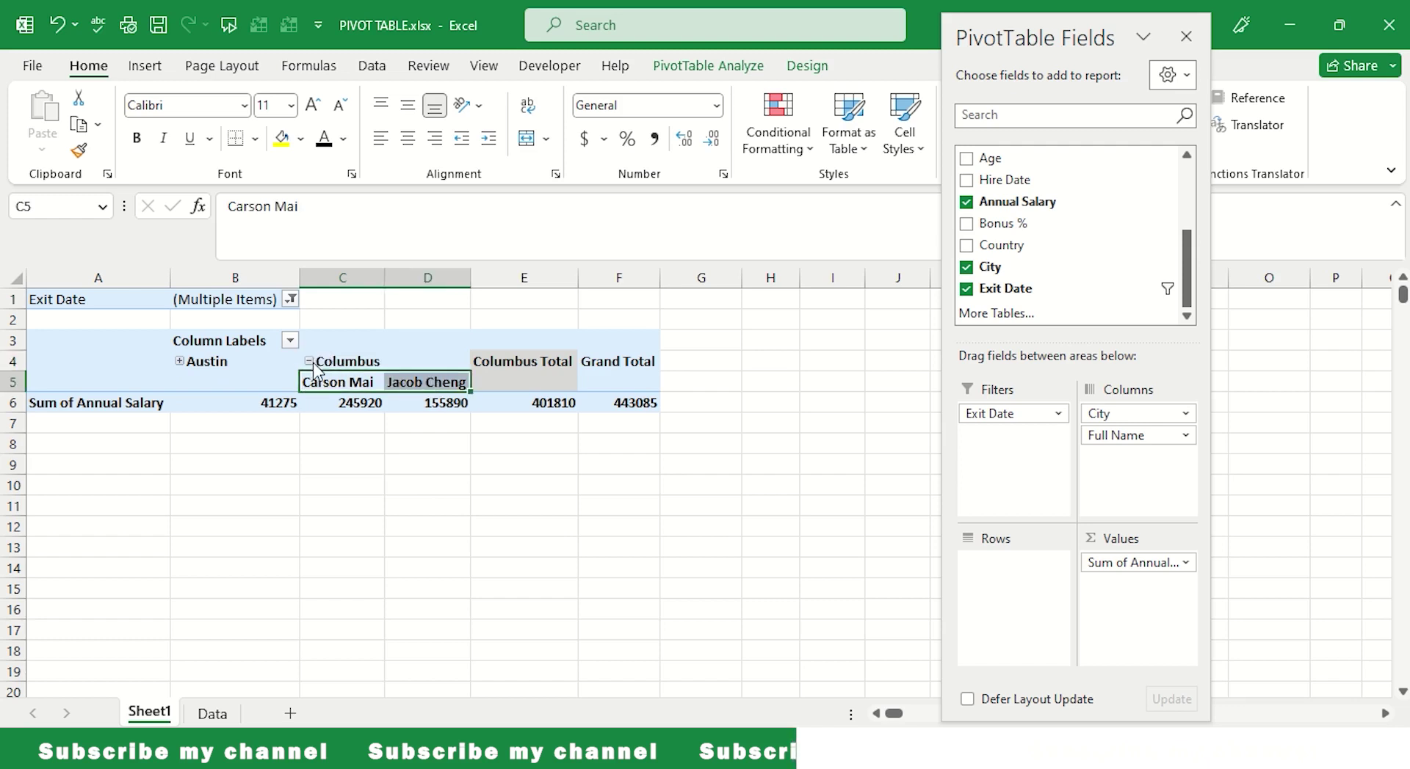